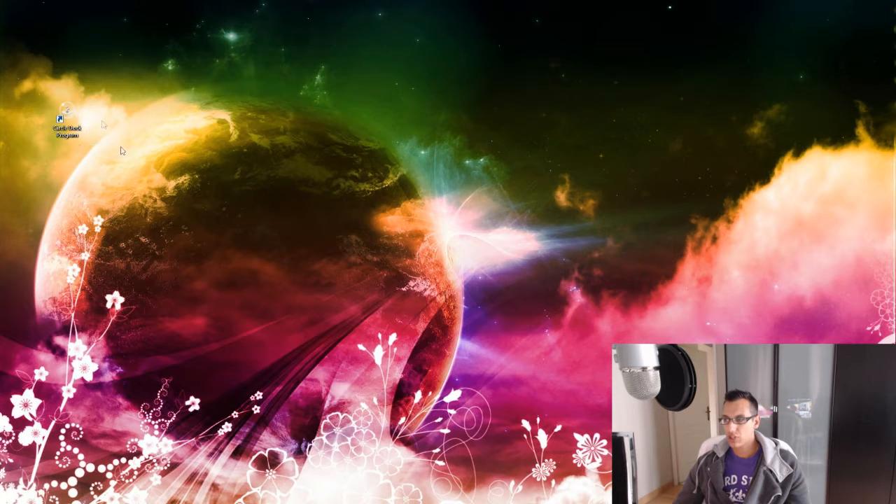
- Launch Circle Dock from its desktop shortcut and move the circular dock around the planet area of the desktop
{"action": "double_click", "coordinate": [79, 123]}
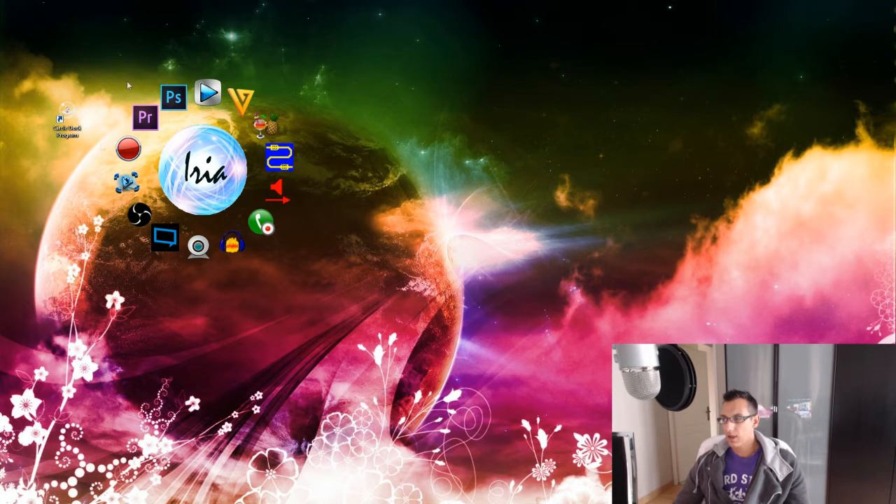
{"action": "left_click_drag", "start_coordinate": [199, 171], "coordinate": [140, 214]}
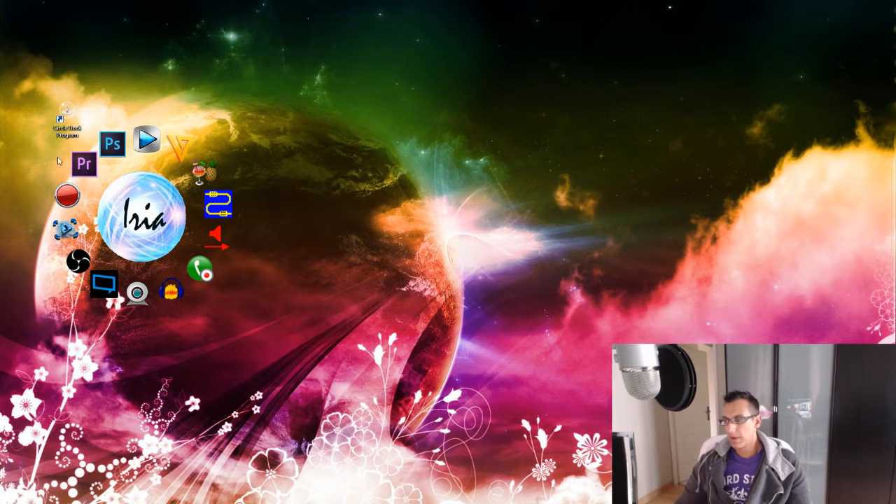
{"action": "left_click_drag", "start_coordinate": [157, 212], "coordinate": [169, 178]}
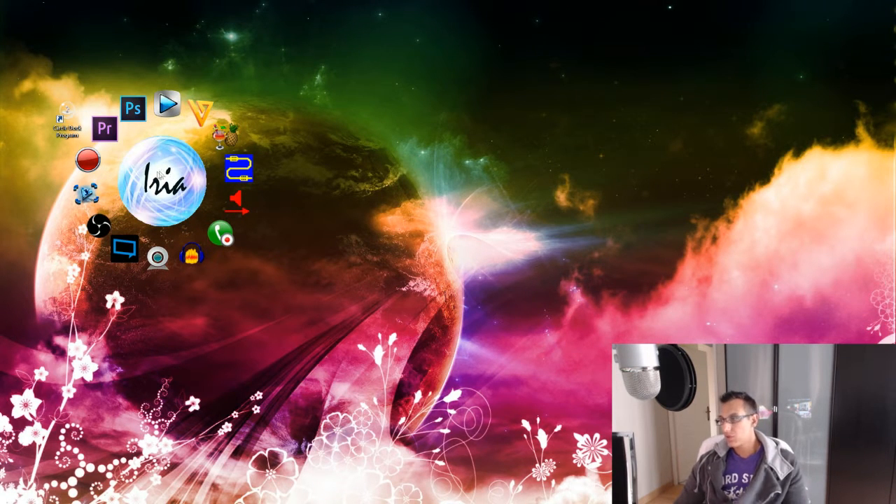
{"action": "left_click_drag", "start_coordinate": [154, 180], "coordinate": [163, 199]}
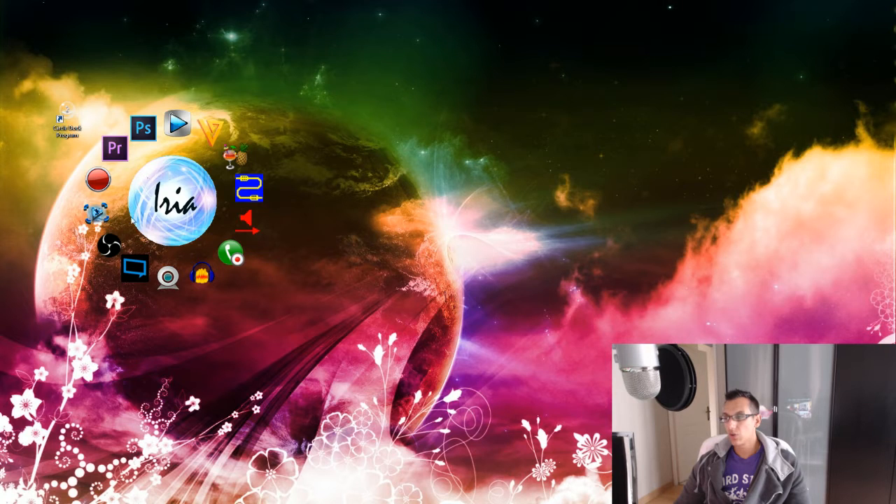
{"action": "left_click_drag", "start_coordinate": [183, 210], "coordinate": [200, 165]}
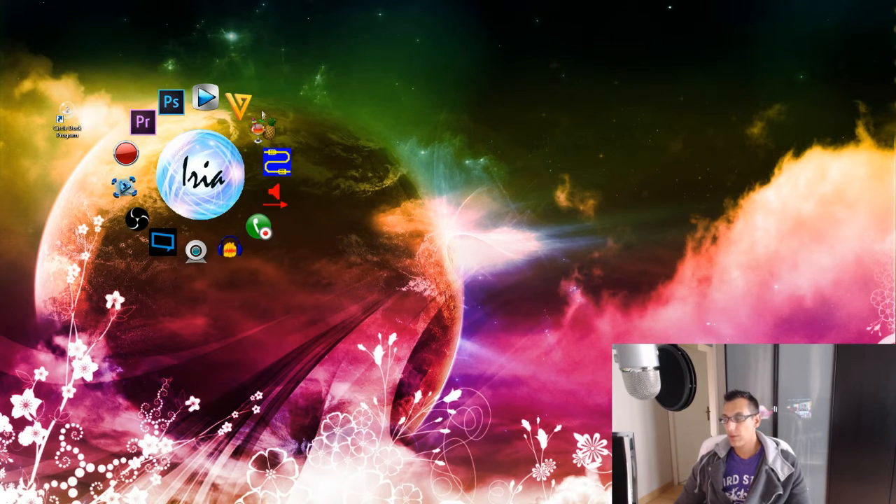
- Hide the dock and call it back at several spots on the desktop, moving it to a new place each time
{"action": "left_click", "coordinate": [299, 93]}
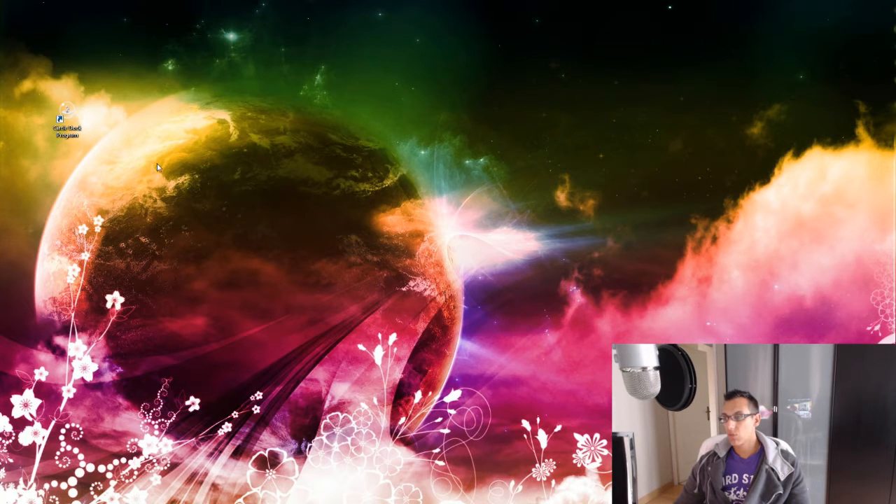
{"action": "middle_click", "coordinate": [192, 173]}
{"action": "left_click_drag", "start_coordinate": [194, 168], "coordinate": [241, 201]}
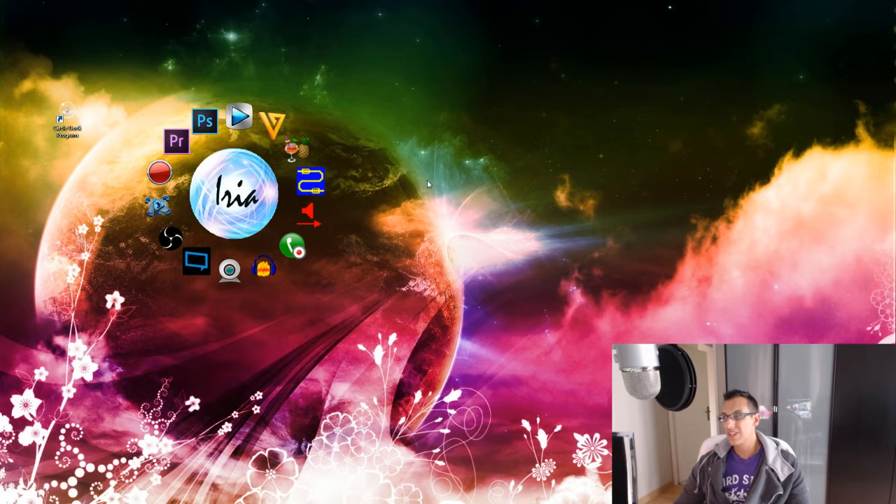
{"action": "left_click", "coordinate": [427, 180]}
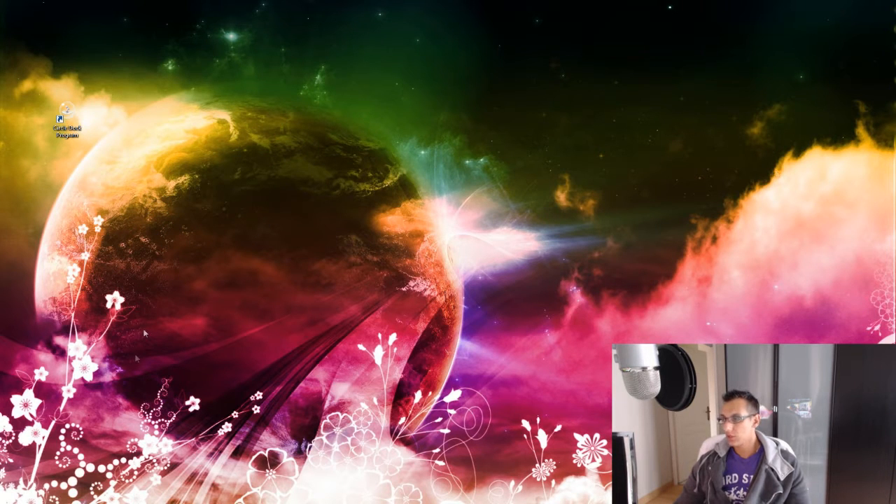
{"action": "middle_click", "coordinate": [132, 398]}
{"action": "left_click_drag", "start_coordinate": [132, 396], "coordinate": [145, 238]}
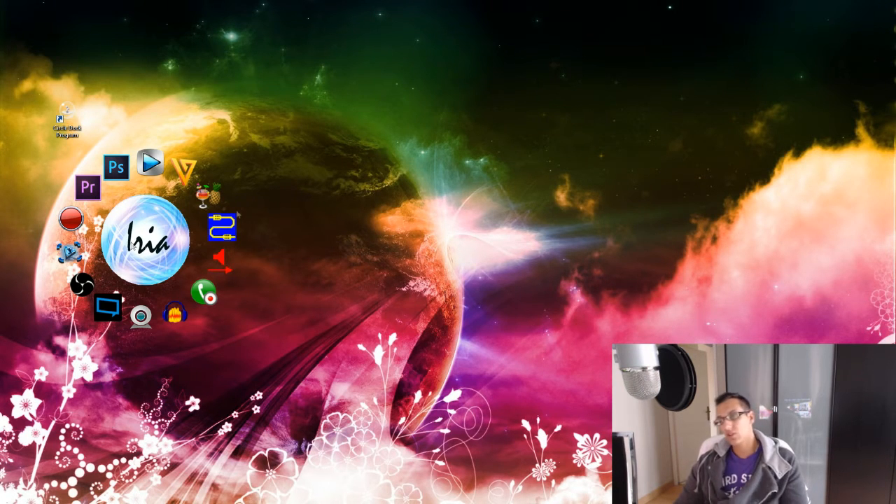
{"action": "left_click", "coordinate": [266, 190]}
{"action": "middle_click", "coordinate": [279, 194]}
{"action": "left_click_drag", "start_coordinate": [266, 196], "coordinate": [156, 221]}
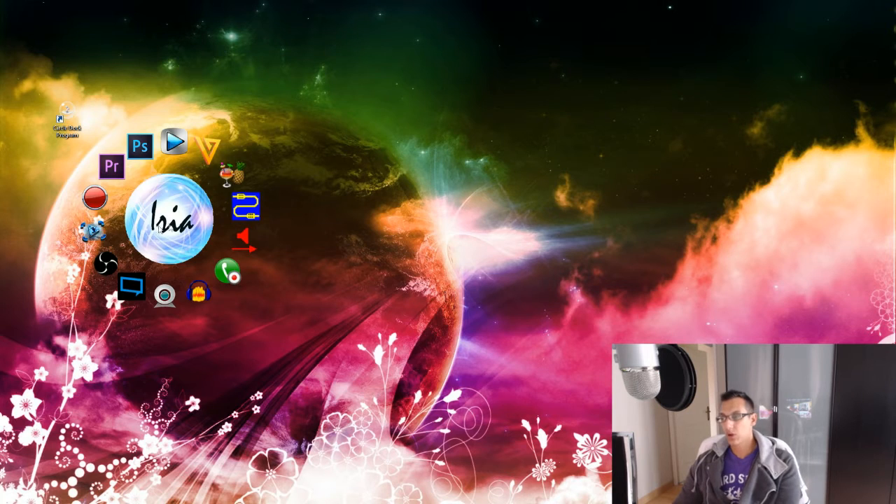
{"action": "left_click_drag", "start_coordinate": [158, 224], "coordinate": [166, 196]}
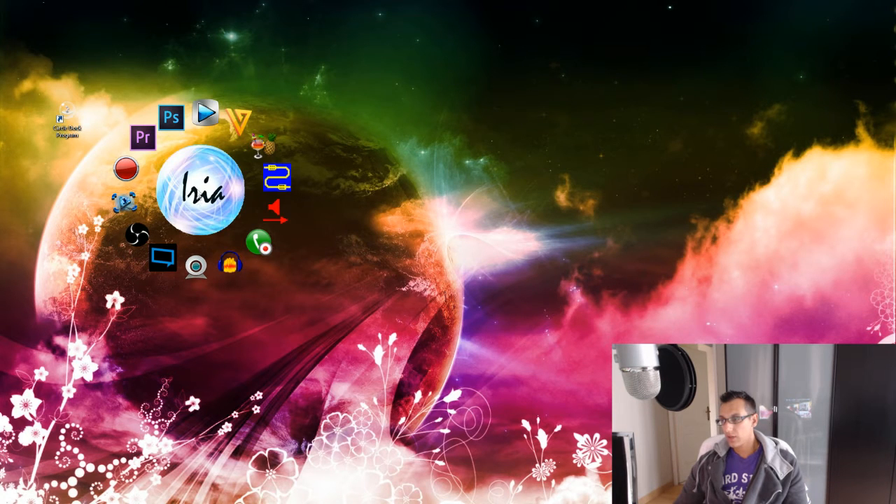
- Open the dock settings (Dock Paramètres) and arrange the dock and the settings window side by side
{"action": "right_click", "coordinate": [198, 190]}
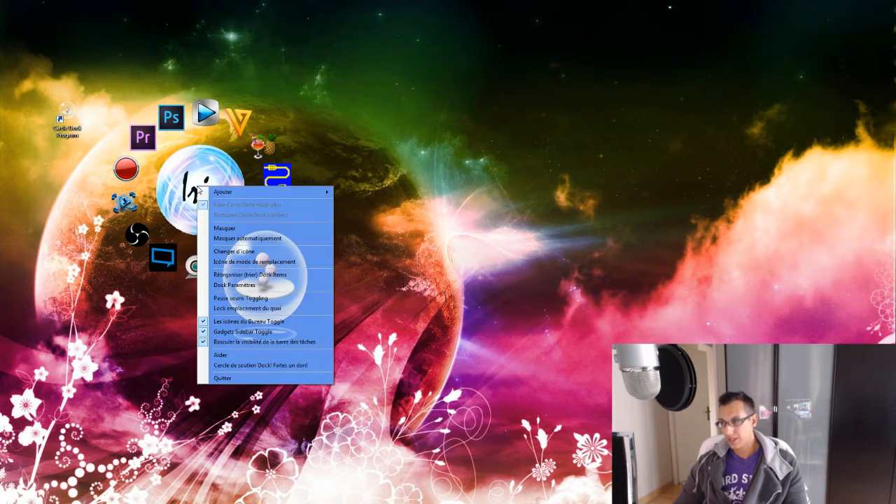
{"action": "left_click", "coordinate": [238, 286]}
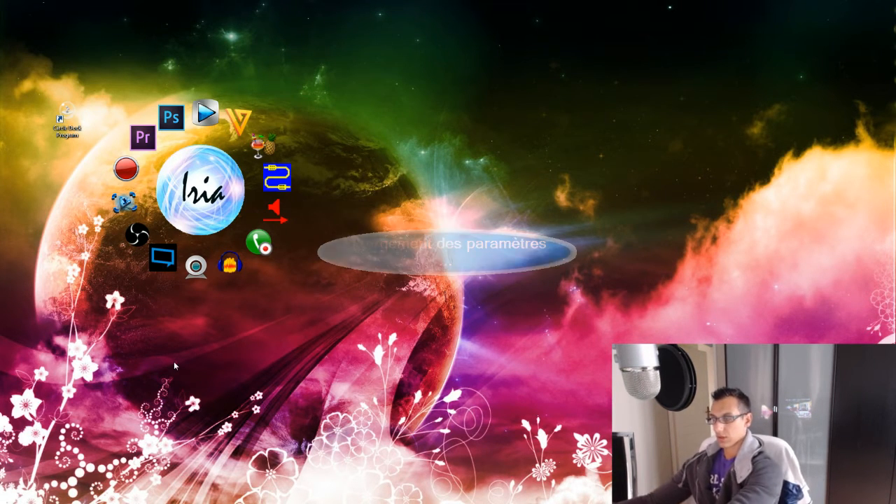
{"action": "left_click_drag", "start_coordinate": [366, 150], "coordinate": [270, 159]}
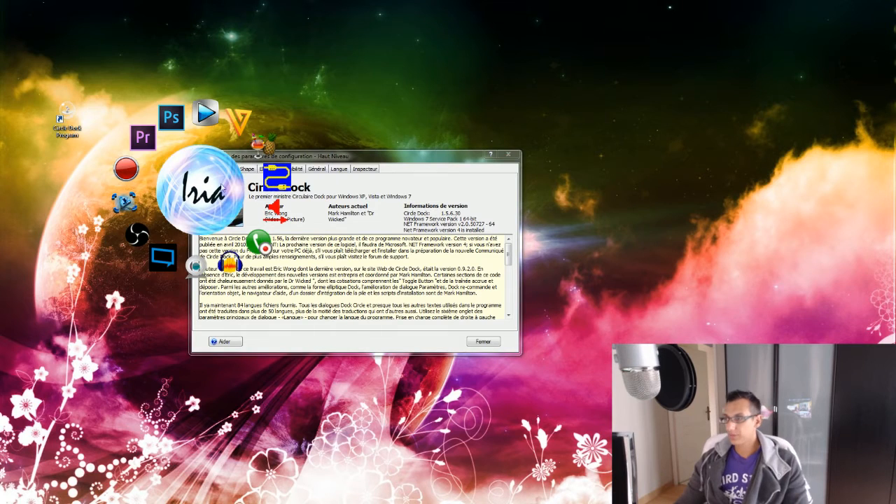
{"action": "left_click_drag", "start_coordinate": [205, 182], "coordinate": [657, 129]}
{"action": "left_click", "coordinate": [658, 129]}
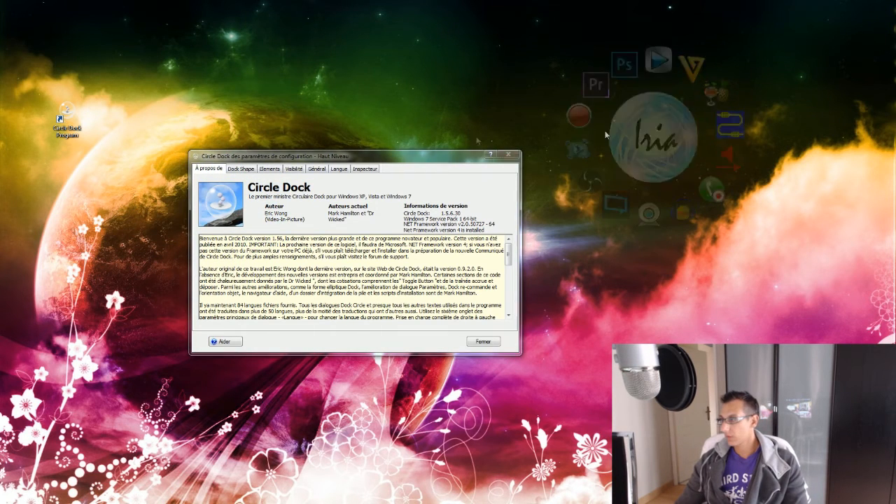
{"action": "middle_click", "coordinate": [225, 97]}
{"action": "left_click_drag", "start_coordinate": [224, 97], "coordinate": [117, 216]}
{"action": "left_click_drag", "start_coordinate": [271, 158], "coordinate": [328, 119]}
- Try 9, 7 and 5 objects per orbit in the dock shape settings, and return the number to 14
{"action": "left_click", "coordinate": [297, 131]}
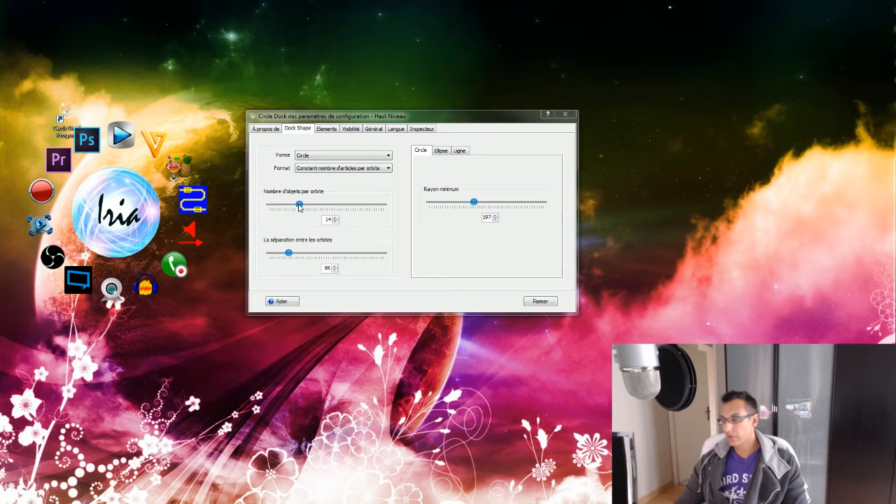
{"action": "left_click_drag", "start_coordinate": [300, 205], "coordinate": [287, 205]}
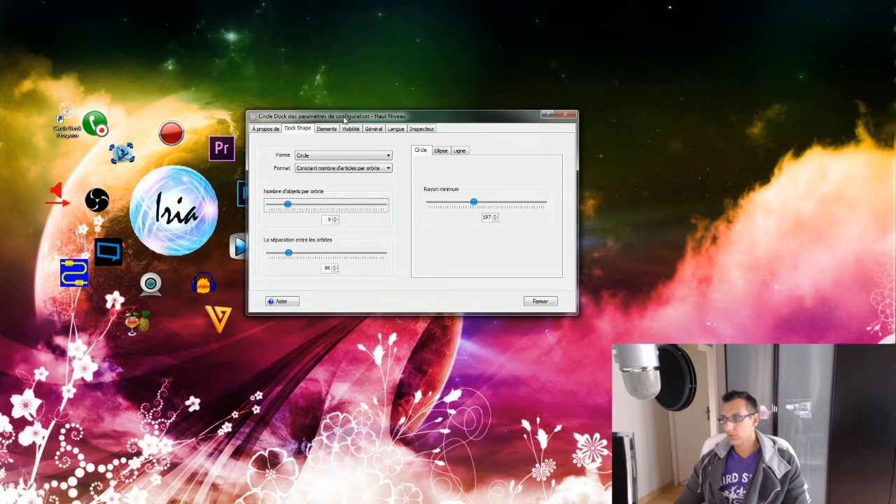
{"action": "left_click_drag", "start_coordinate": [343, 120], "coordinate": [385, 123]}
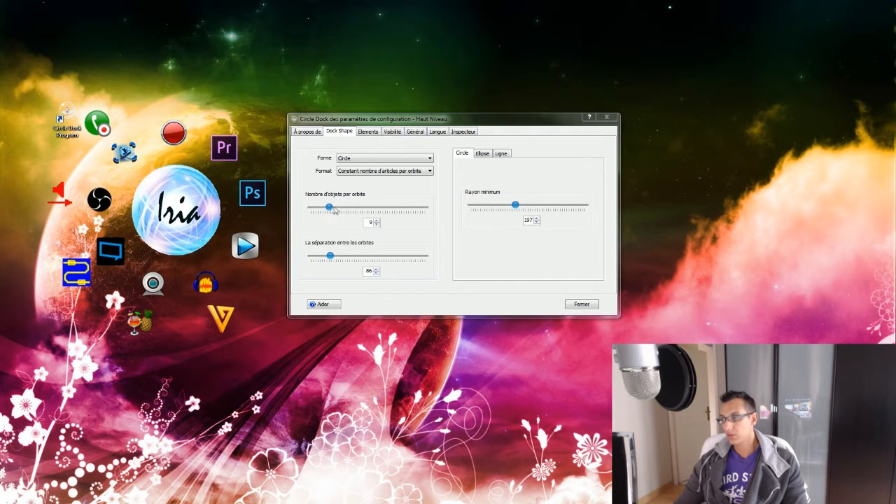
{"action": "left_click_drag", "start_coordinate": [383, 119], "coordinate": [421, 119]}
{"action": "left_click_drag", "start_coordinate": [365, 209], "coordinate": [362, 210]}
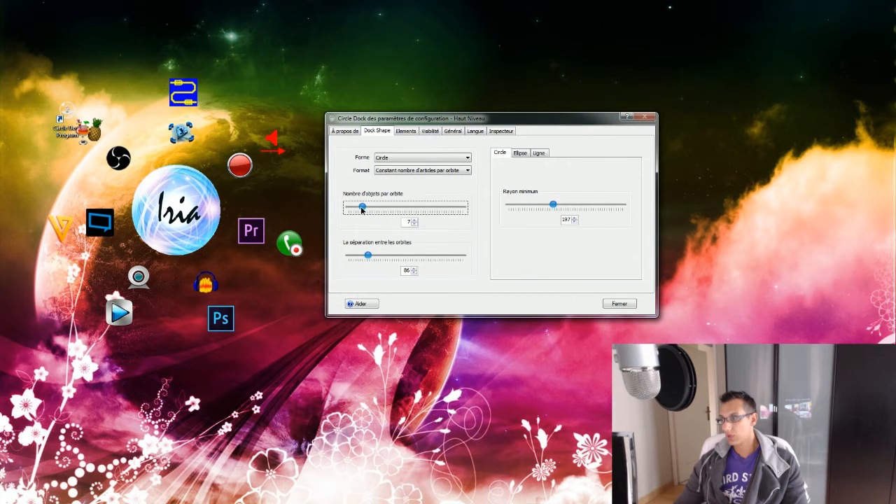
{"action": "left_click_drag", "start_coordinate": [362, 210], "coordinate": [356, 210]}
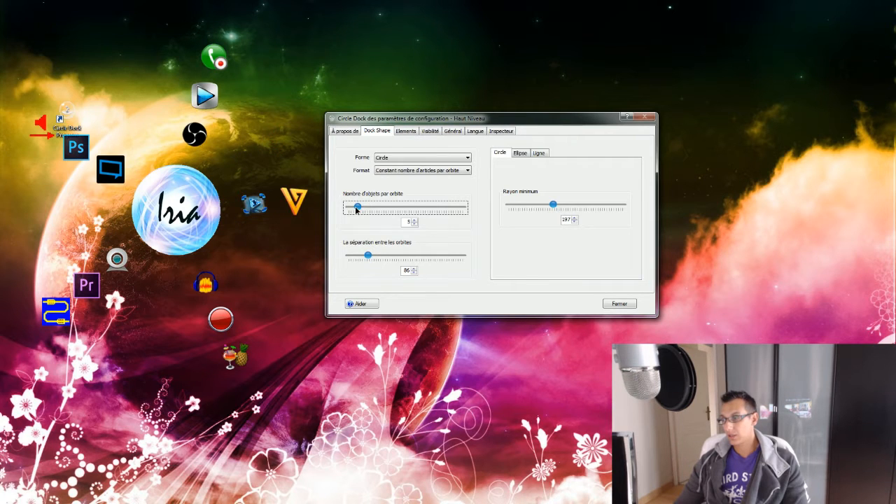
{"action": "left_click_drag", "start_coordinate": [358, 209], "coordinate": [379, 209]}
- Add the Recuva desktop shortcut to the dock and agree to delete the original link file
{"action": "left_click", "coordinate": [319, 194]}
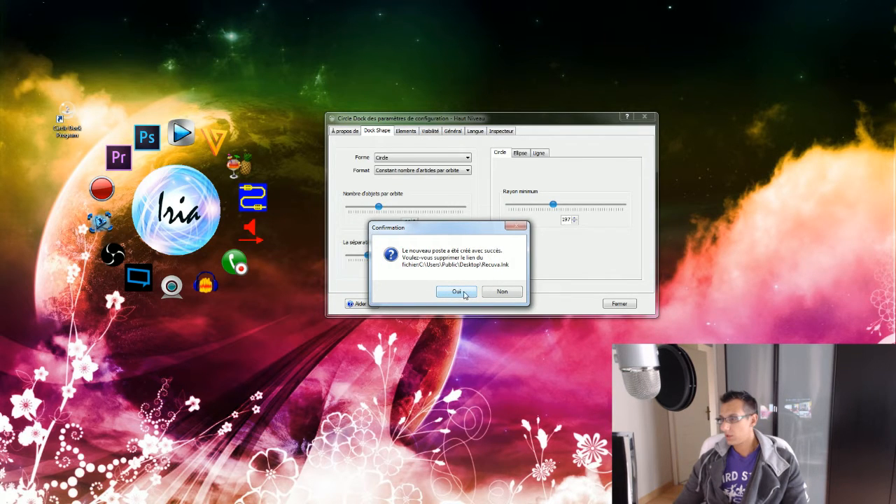
{"action": "left_click", "coordinate": [467, 295]}
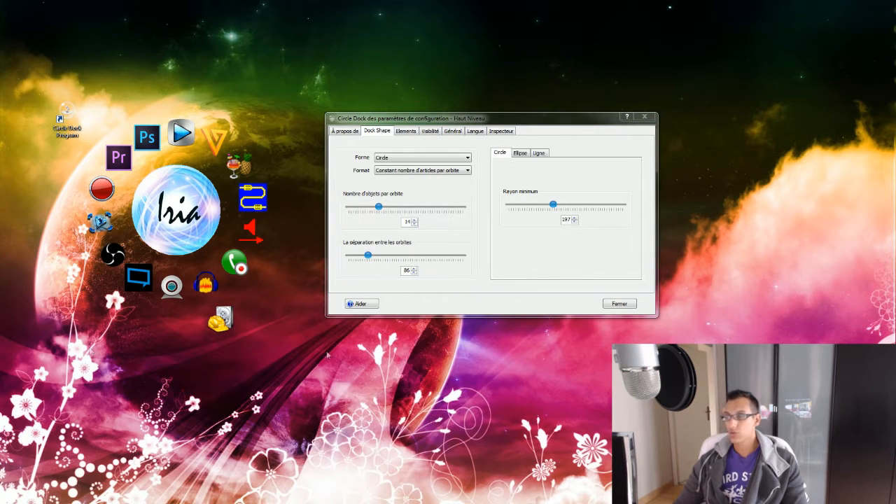
{"action": "left_click", "coordinate": [390, 216]}
- Move the dock slightly upward and remove the Recuva item from its outer orbit
{"action": "left_click", "coordinate": [231, 335]}
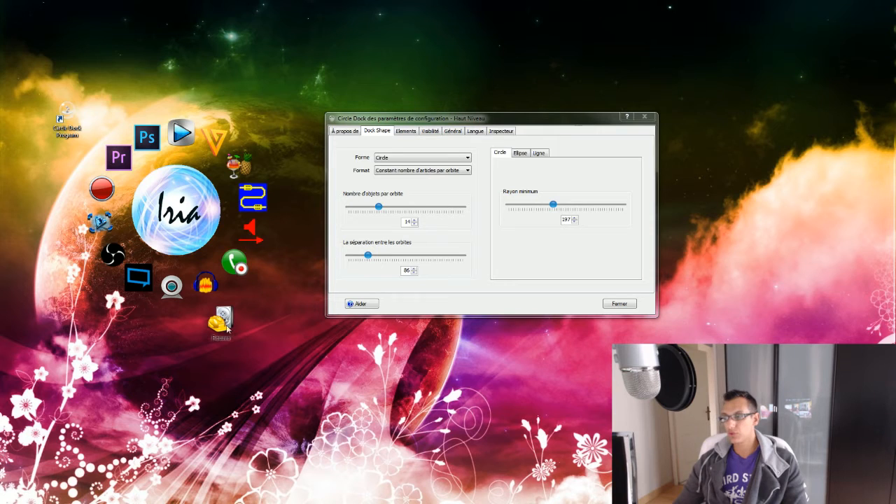
{"action": "left_click_drag", "start_coordinate": [179, 208], "coordinate": [188, 180]}
{"action": "left_click_drag", "start_coordinate": [236, 298], "coordinate": [221, 397]}
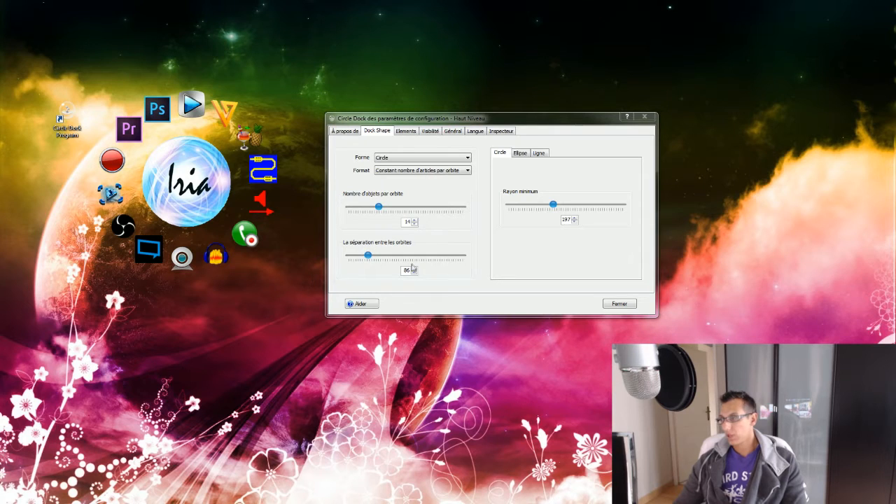
- Try a separation between orbits of 133 and set it to 80
{"action": "left_click_drag", "start_coordinate": [367, 256], "coordinate": [378, 261]}
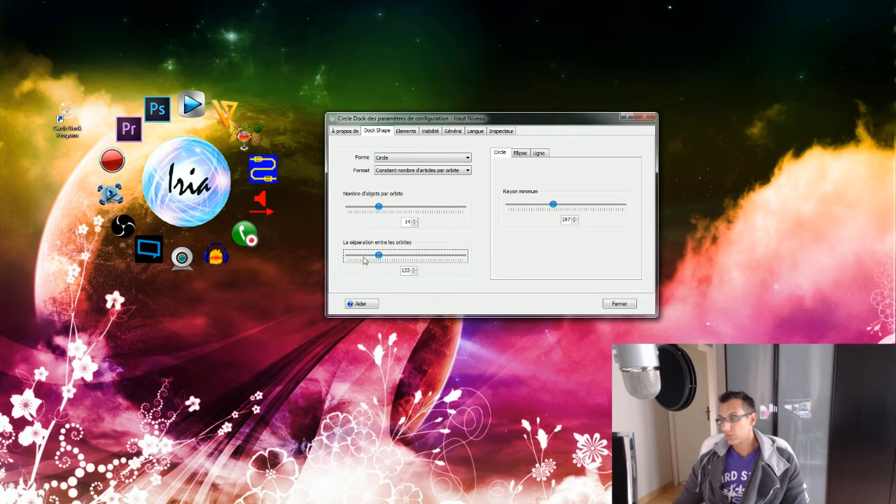
{"action": "left_click", "coordinate": [366, 259]}
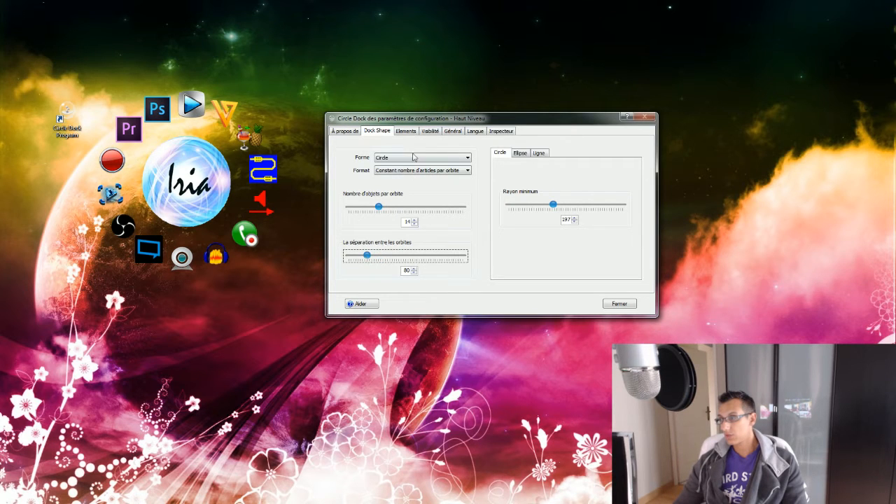
- Examine the shape parameters offered for the ellipse, line and circle layouts, ending on the circle parameters
{"action": "left_click", "coordinate": [526, 155]}
{"action": "left_click", "coordinate": [541, 154]}
{"action": "left_click", "coordinate": [514, 155]}
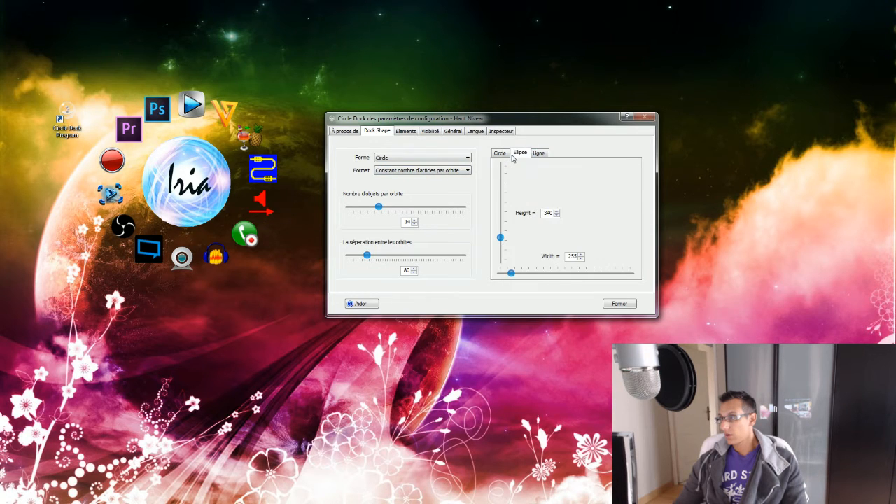
{"action": "left_click", "coordinate": [500, 155]}
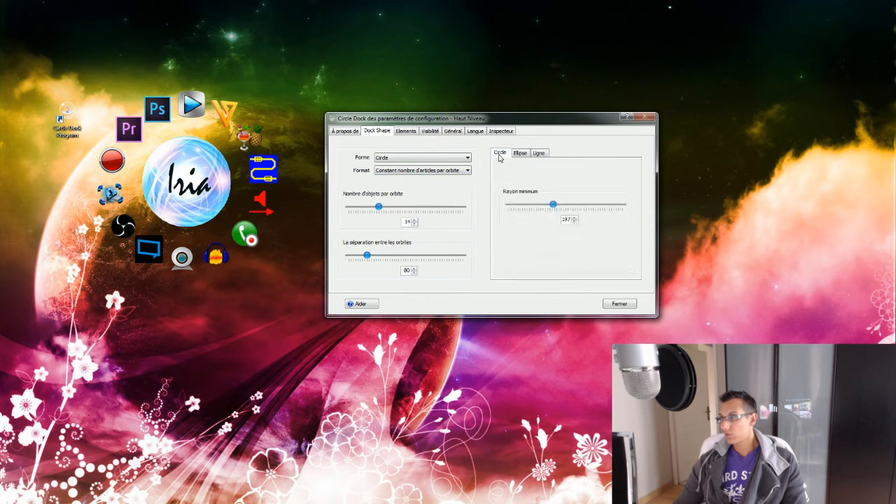
{"action": "left_click", "coordinate": [518, 154]}
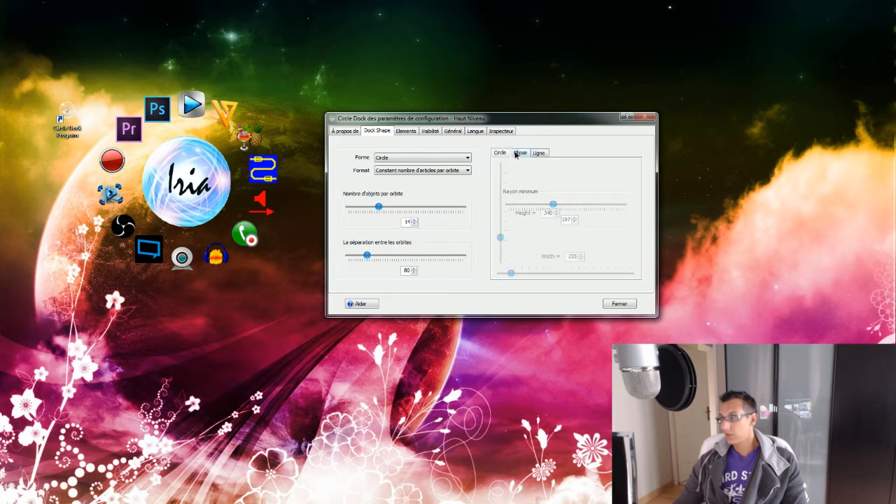
{"action": "left_click", "coordinate": [537, 154]}
{"action": "left_click", "coordinate": [499, 154]}
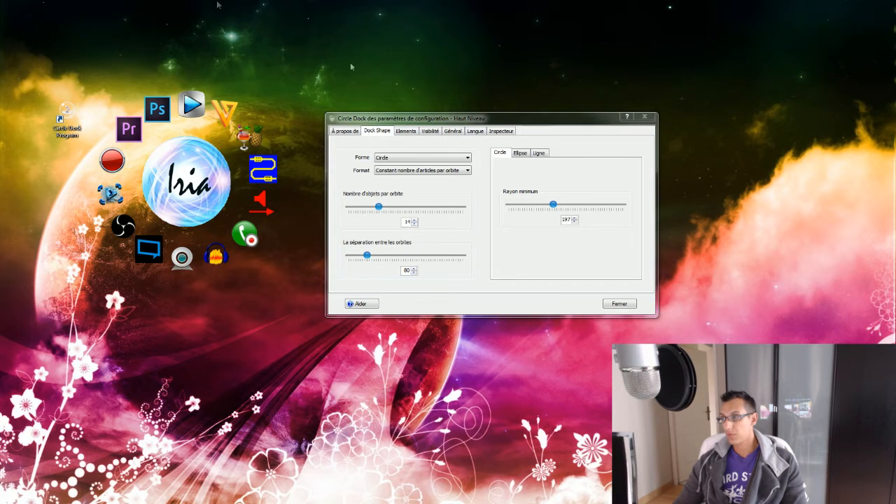
- Try opacities of 255 and 125 for the dock's background image, and return the opacity to 1
{"action": "left_click", "coordinate": [406, 131]}
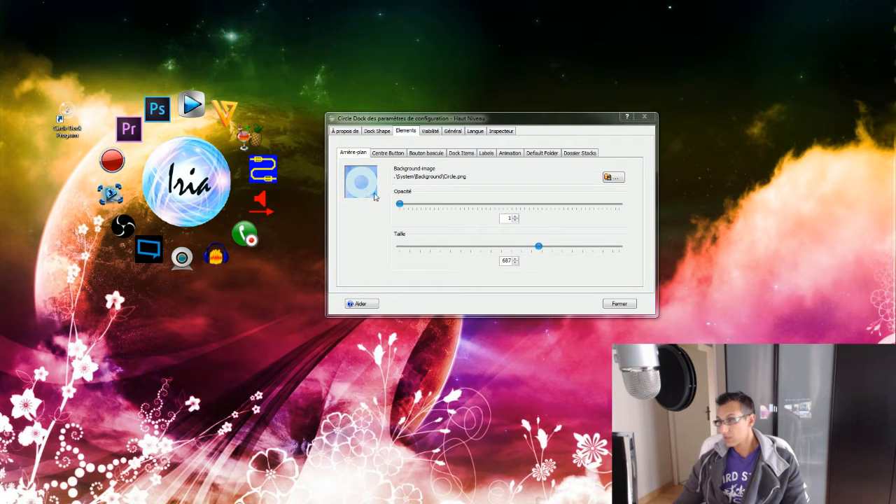
{"action": "left_click_drag", "start_coordinate": [400, 204], "coordinate": [626, 204]}
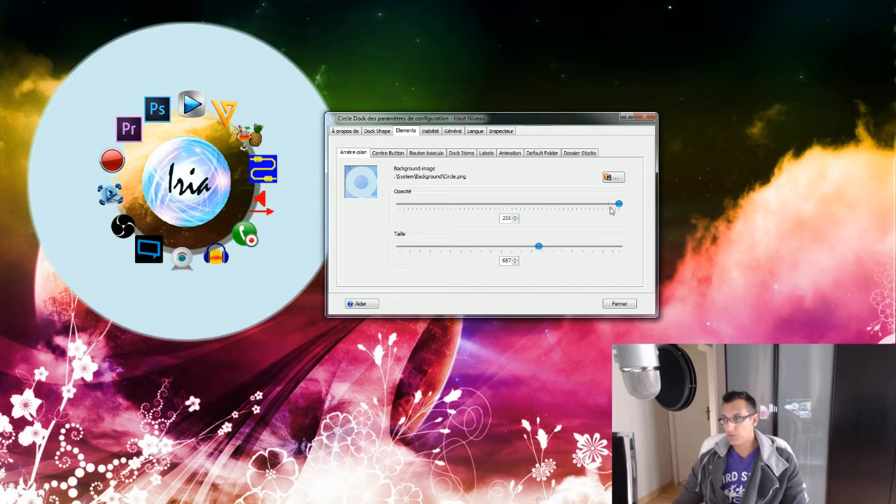
{"action": "left_click_drag", "start_coordinate": [618, 202], "coordinate": [508, 207]}
{"action": "left_click", "coordinate": [203, 72]}
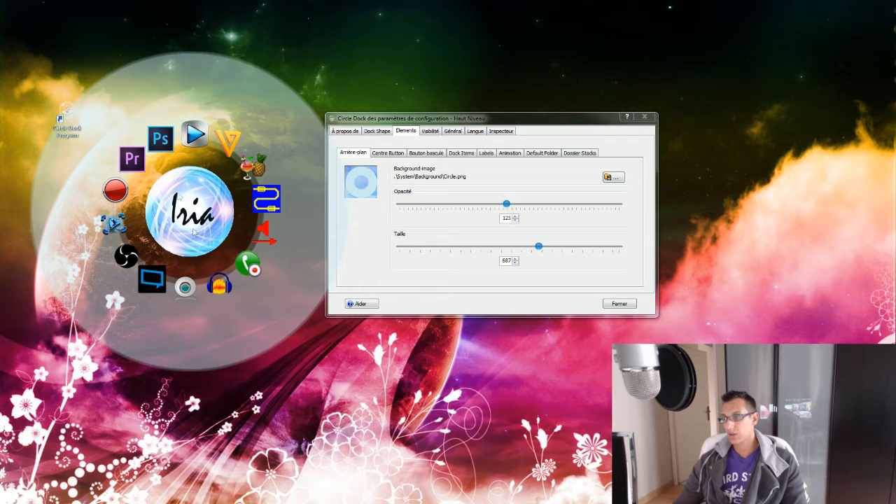
{"action": "left_click_drag", "start_coordinate": [192, 229], "coordinate": [197, 203]}
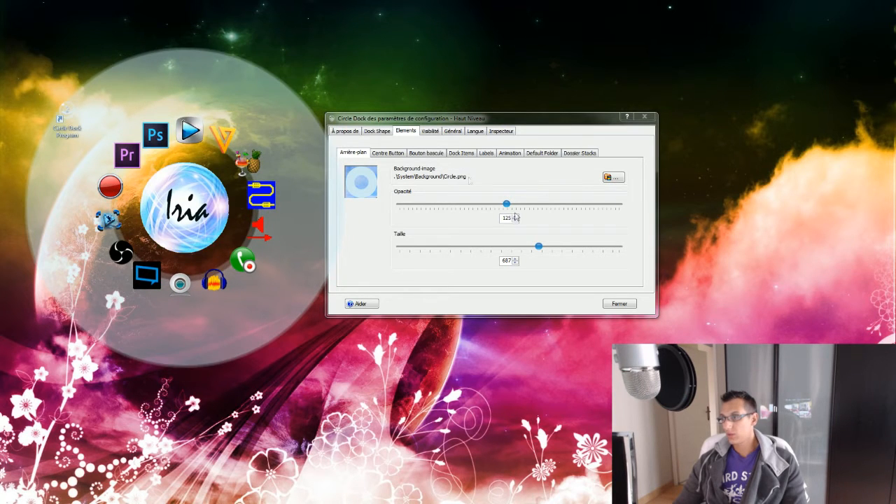
{"action": "left_click_drag", "start_coordinate": [506, 204], "coordinate": [392, 209]}
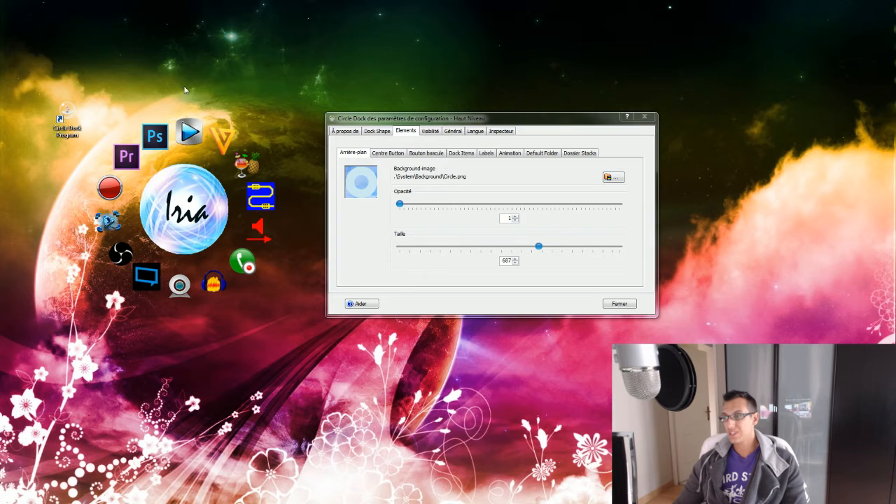
- Raise the opacity of the dock's background to 113 and try Earth-2.png as its background image
{"action": "left_click_drag", "start_coordinate": [399, 205], "coordinate": [500, 210]}
{"action": "left_click", "coordinate": [614, 178]}
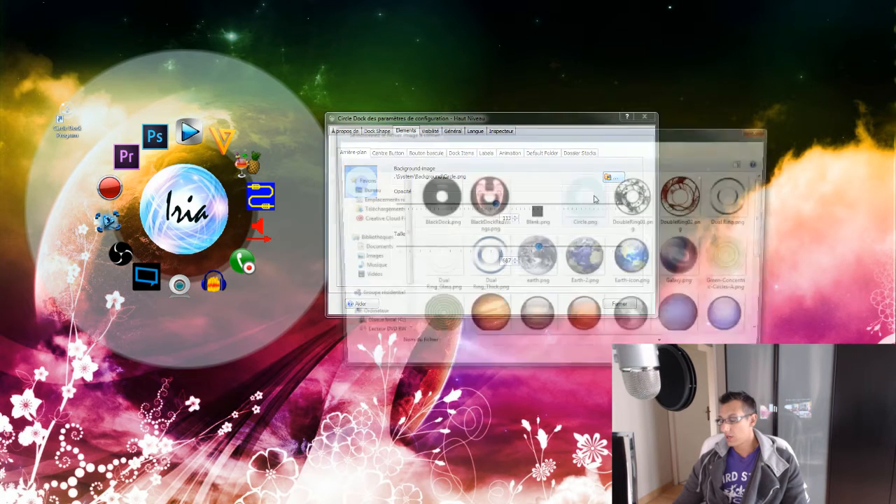
{"action": "left_click_drag", "start_coordinate": [490, 137], "coordinate": [364, 151]}
{"action": "left_click", "coordinate": [408, 270]}
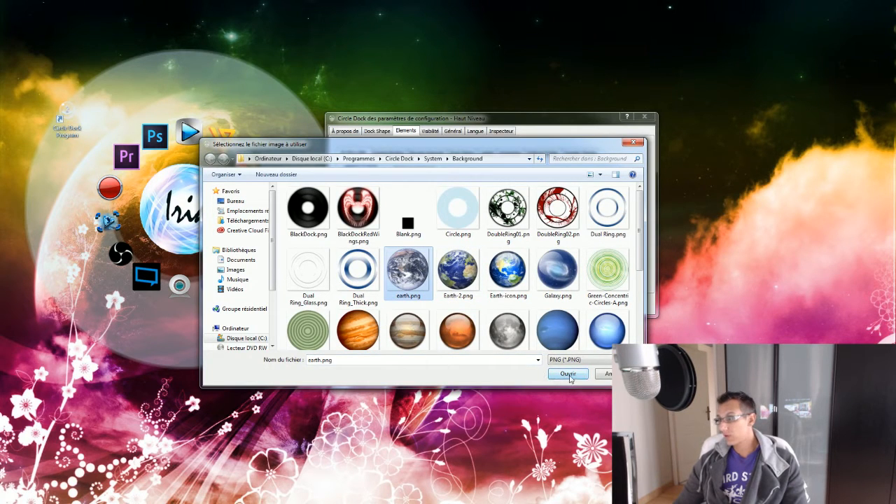
{"action": "left_click", "coordinate": [466, 274]}
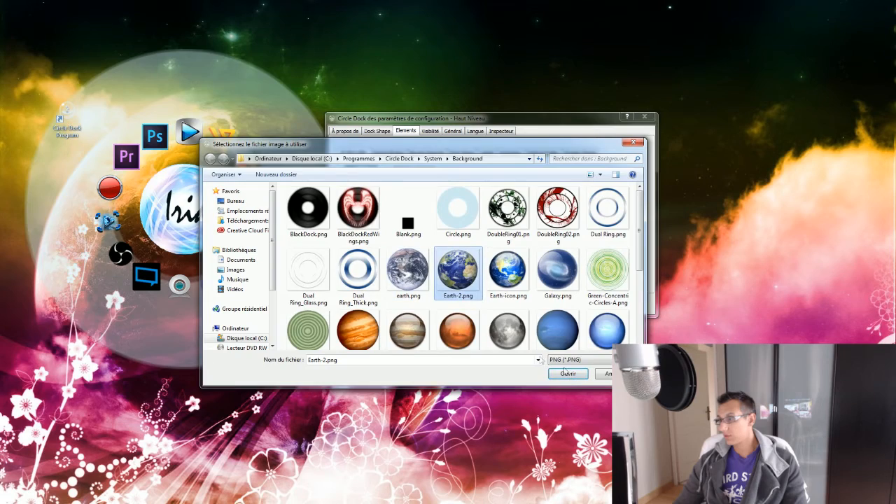
{"action": "left_click", "coordinate": [568, 373]}
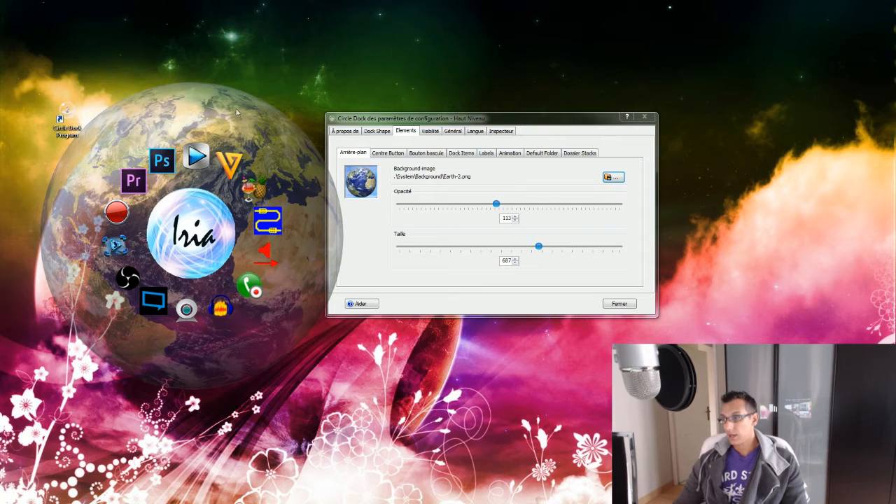
- Try Earth-icon.png and Galaxy.png in turn as the dock's background image
{"action": "left_click", "coordinate": [612, 177]}
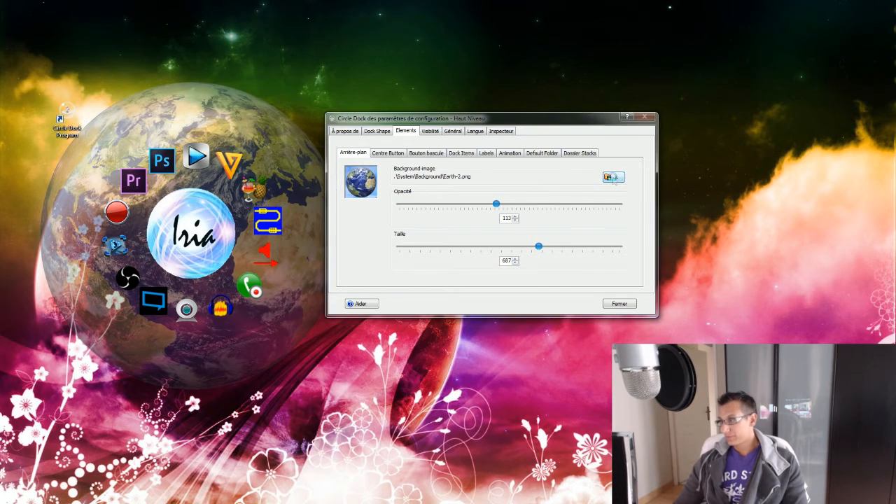
{"action": "left_click", "coordinate": [504, 271]}
{"action": "left_click", "coordinate": [566, 373]}
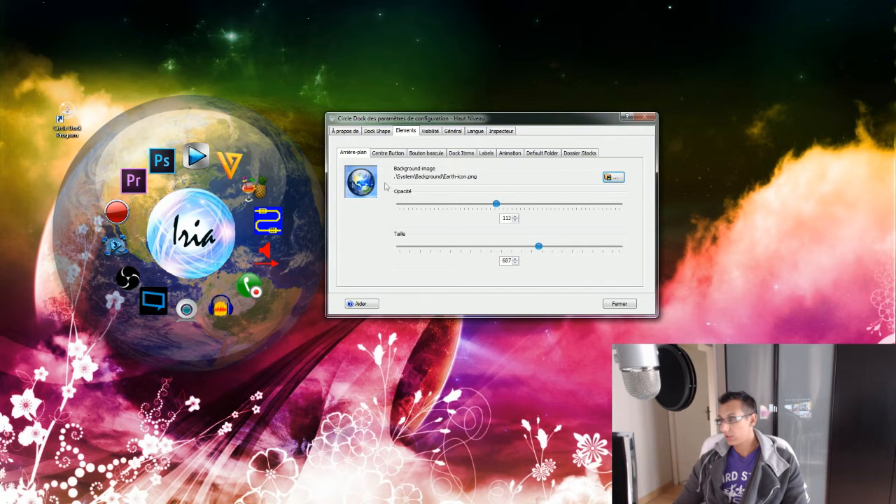
{"action": "left_click", "coordinate": [612, 177]}
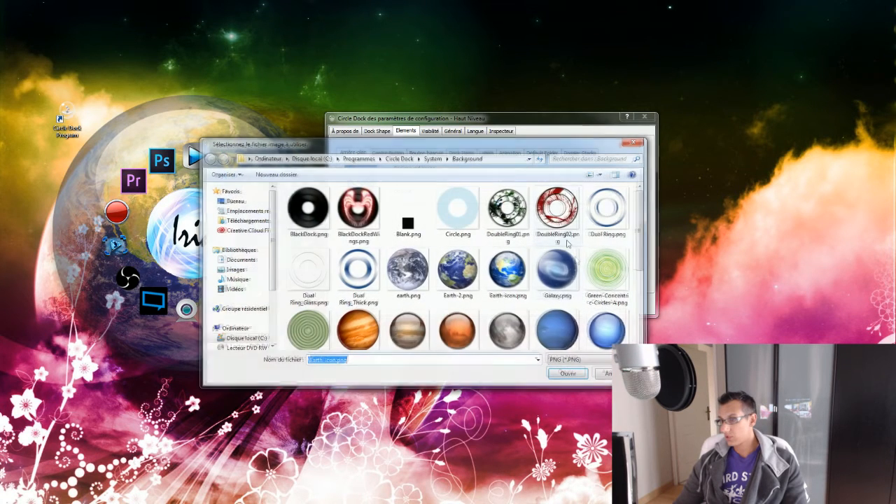
{"action": "double_click", "coordinate": [553, 274]}
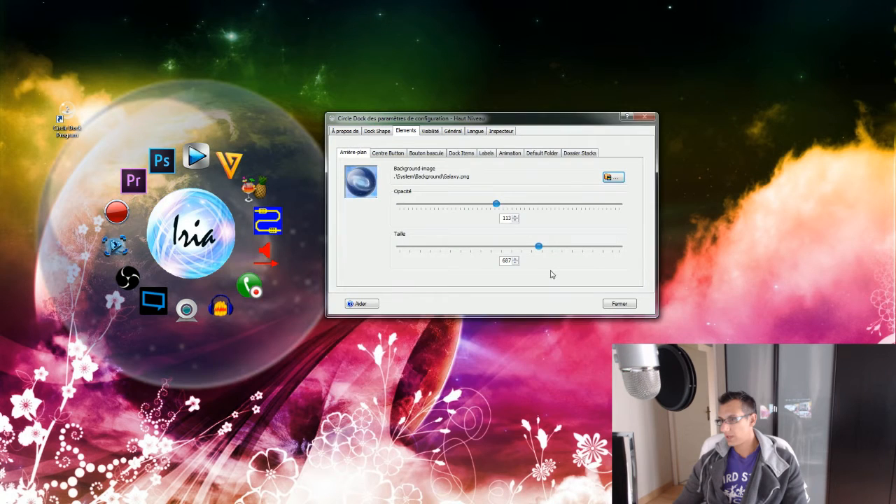
- Apply Sun-icon.png as the dock's background image and reposition the dock slightly on the desktop
{"action": "left_click", "coordinate": [612, 177]}
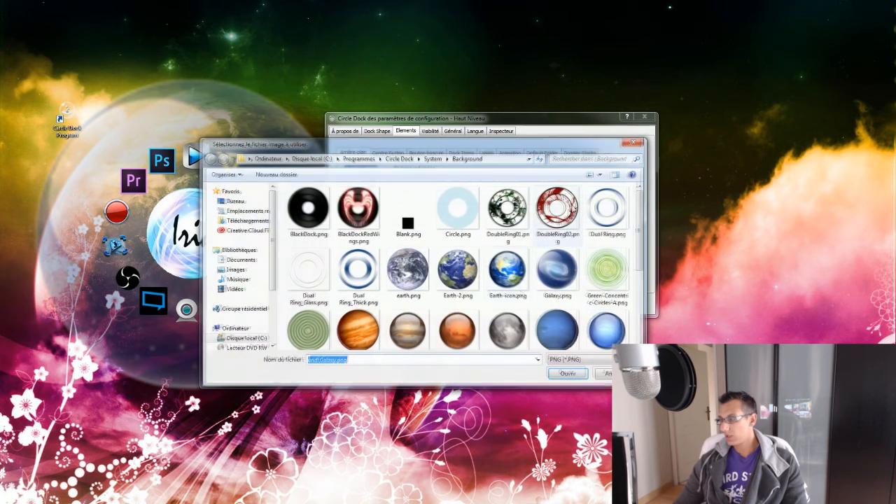
{"action": "left_click_drag", "start_coordinate": [640, 234], "coordinate": [640, 298]}
{"action": "left_click", "coordinate": [408, 316]}
{"action": "left_click", "coordinate": [568, 373]}
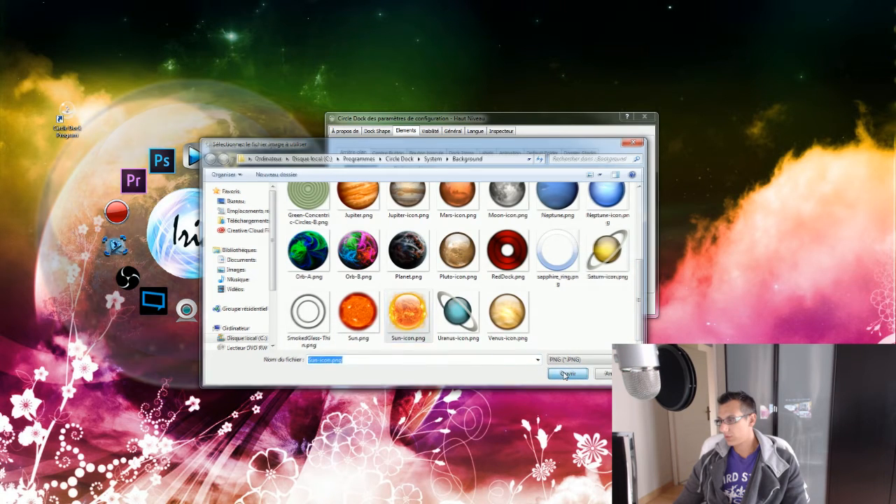
{"action": "left_click_drag", "start_coordinate": [191, 236], "coordinate": [183, 211]}
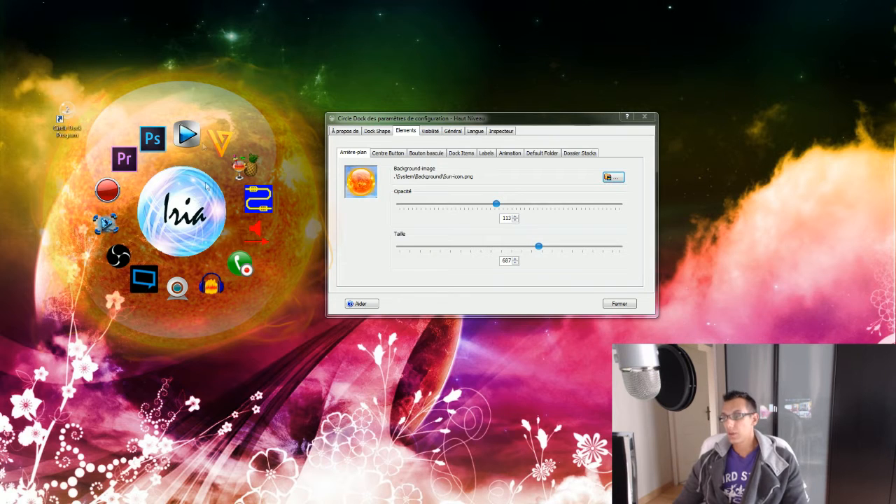
{"action": "left_click_drag", "start_coordinate": [187, 207], "coordinate": [199, 229]}
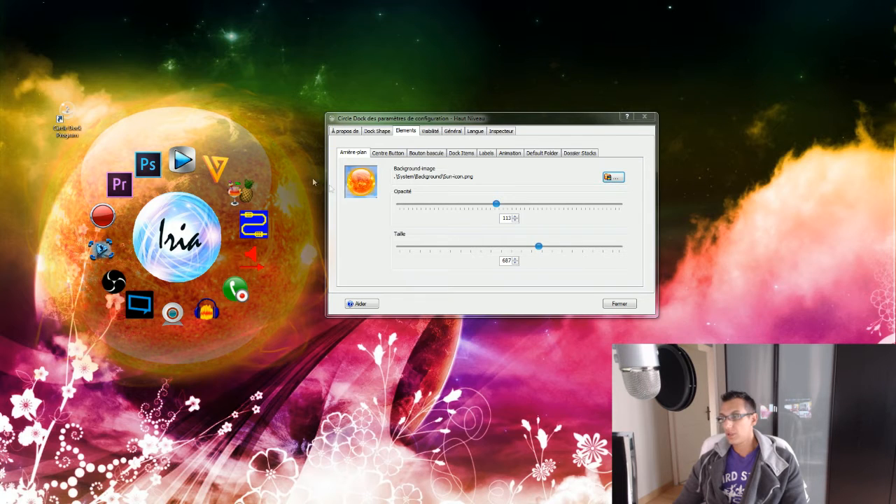
- Examine the supplied images in the Background folder and dismiss the file selection without changing the background
{"action": "left_click", "coordinate": [613, 177]}
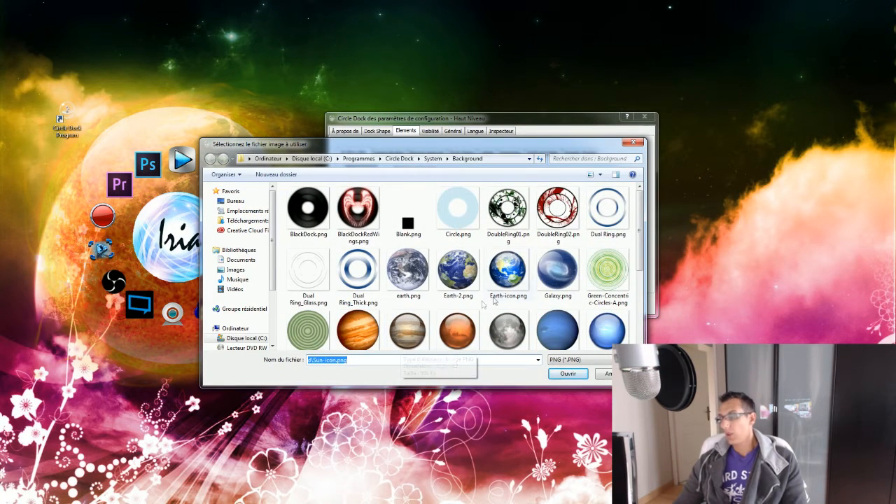
{"action": "left_click_drag", "start_coordinate": [638, 252], "coordinate": [630, 324]}
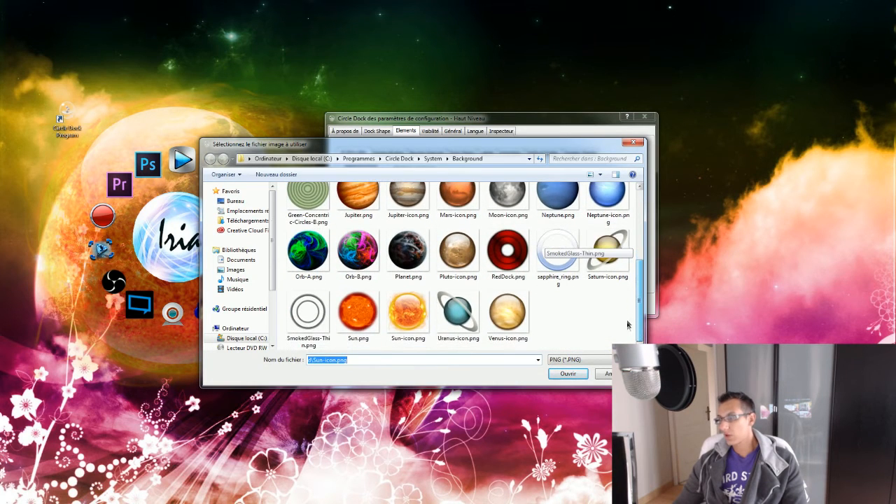
{"action": "left_click", "coordinate": [406, 322]}
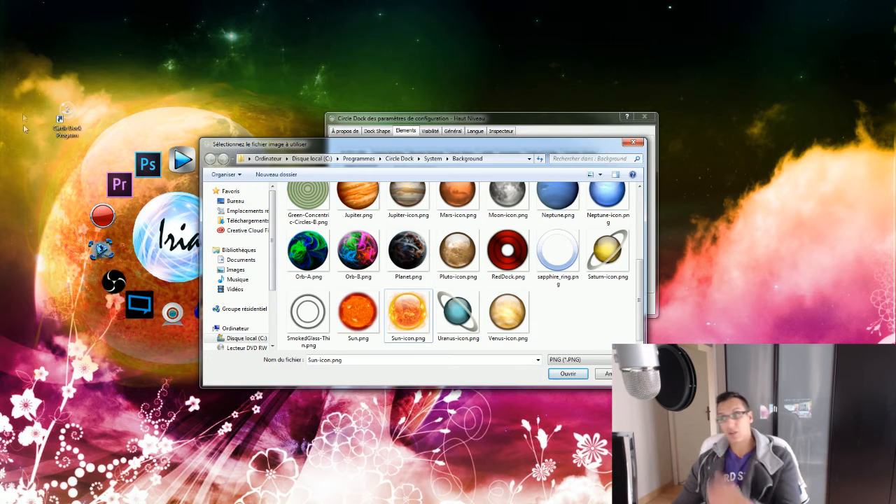
{"action": "left_click_drag", "start_coordinate": [22, 102], "coordinate": [326, 399]}
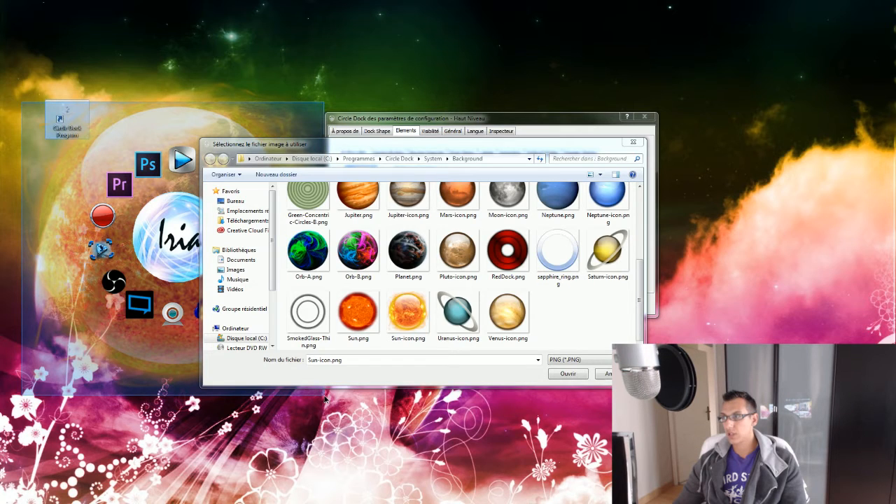
{"action": "left_click_drag", "start_coordinate": [325, 397], "coordinate": [323, 399]}
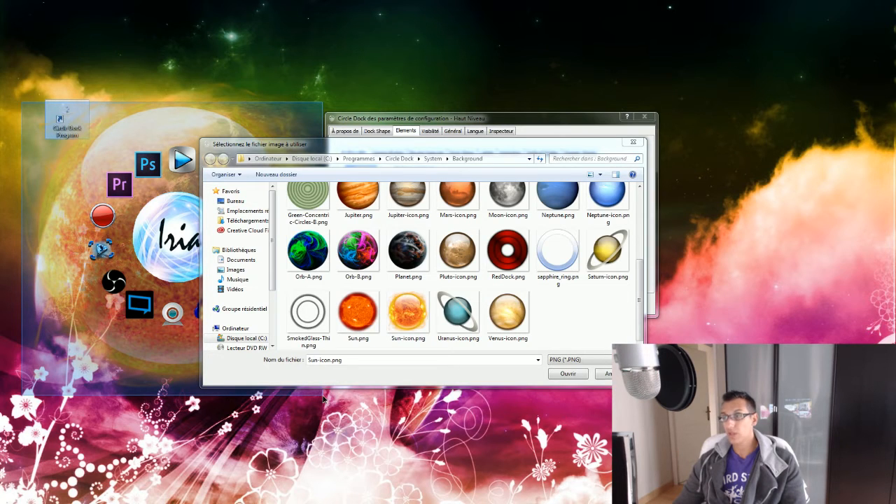
{"action": "left_click_drag", "start_coordinate": [323, 399], "coordinate": [326, 393]}
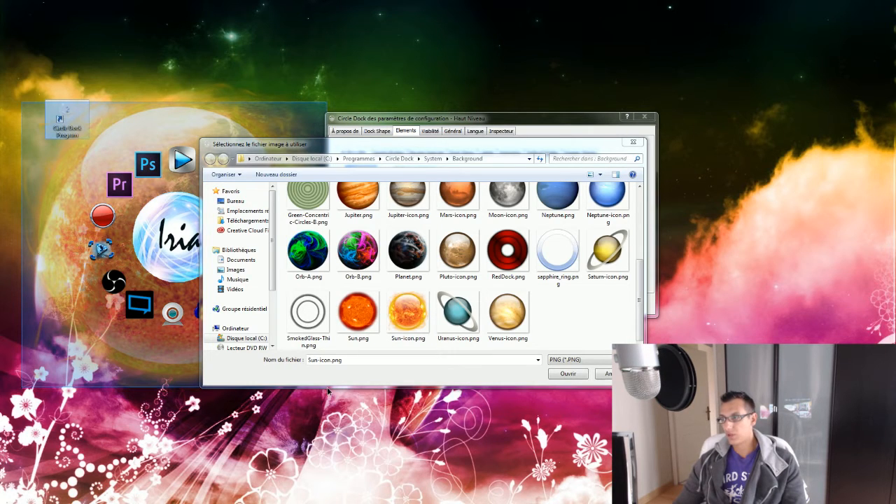
{"action": "left_click_drag", "start_coordinate": [327, 392], "coordinate": [326, 392]}
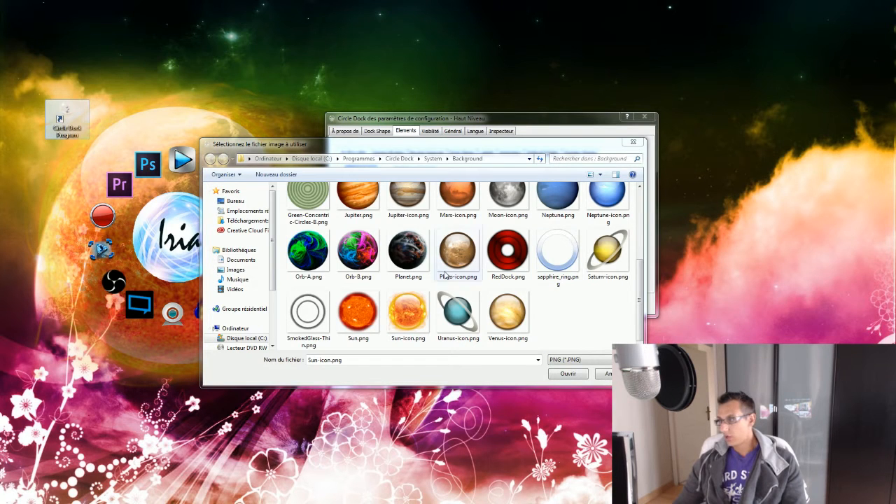
{"action": "left_click_drag", "start_coordinate": [641, 299], "coordinate": [640, 231]}
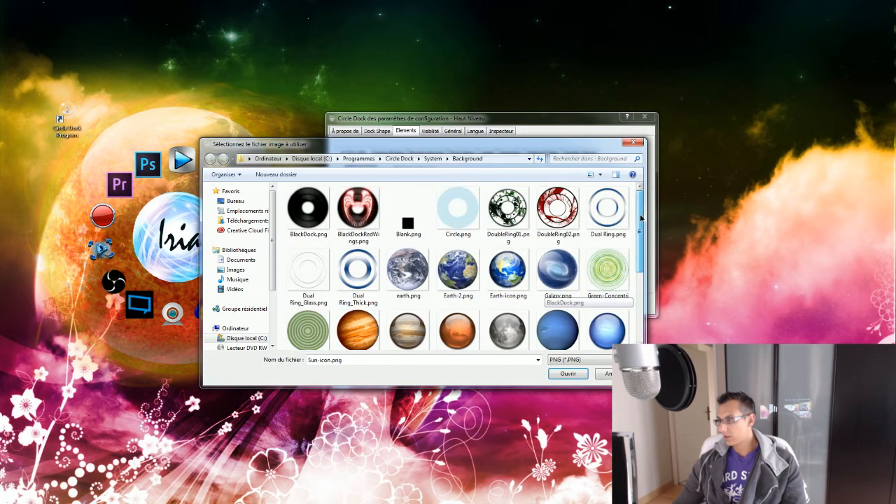
{"action": "left_click", "coordinate": [633, 142]}
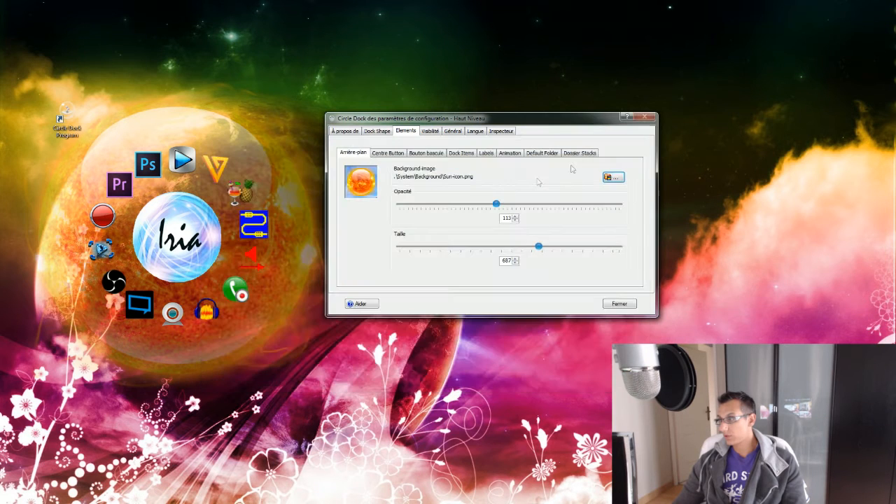
- Lower the background image's opacity to 1 and shift the dock slightly on the desktop
{"action": "left_click_drag", "start_coordinate": [497, 205], "coordinate": [390, 209]}
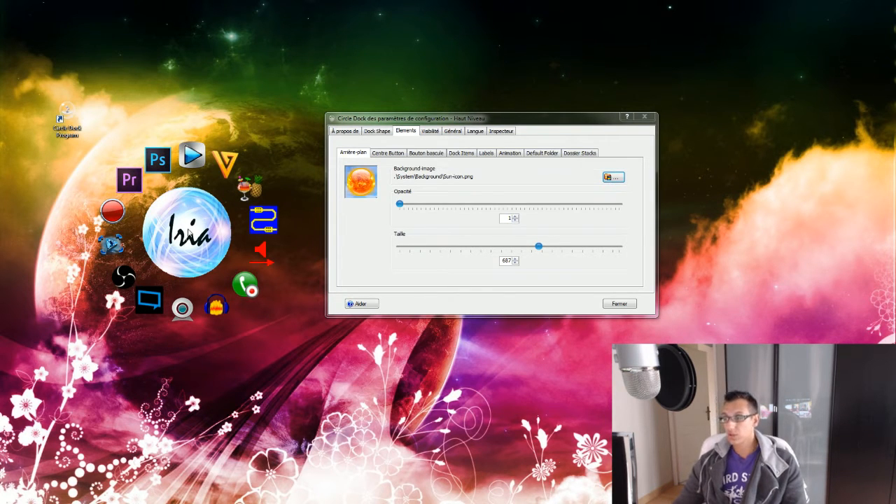
{"action": "left_click_drag", "start_coordinate": [190, 229], "coordinate": [192, 205]}
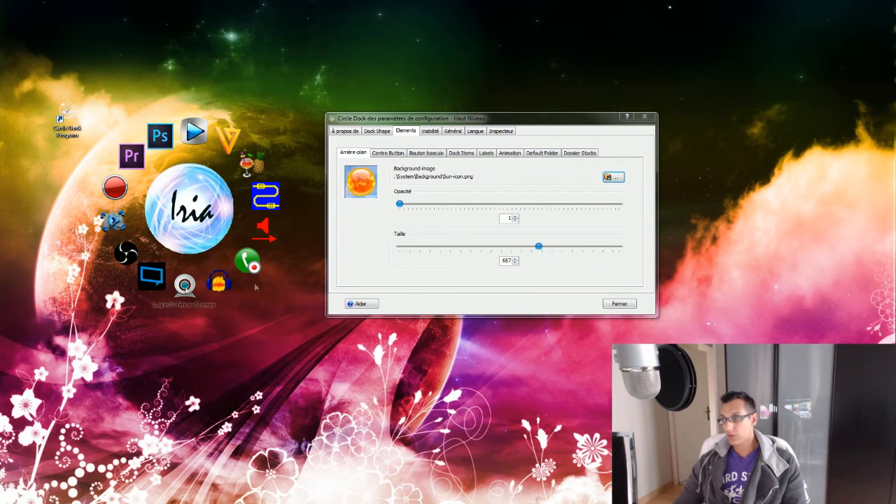
{"action": "left_click_drag", "start_coordinate": [191, 189], "coordinate": [203, 231]}
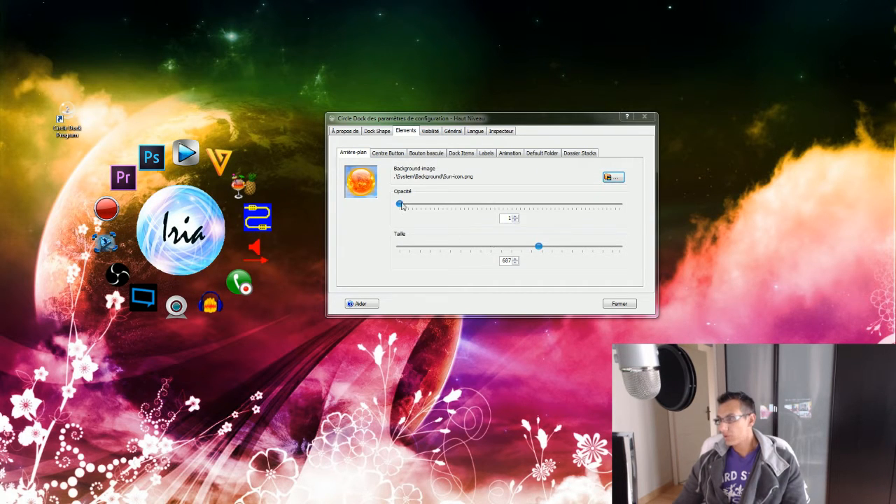
- Try background sizes of 527 and 871 at opacity 82, and settle on size 559 with opacity 1
{"action": "left_click_drag", "start_coordinate": [452, 206], "coordinate": [472, 207]}
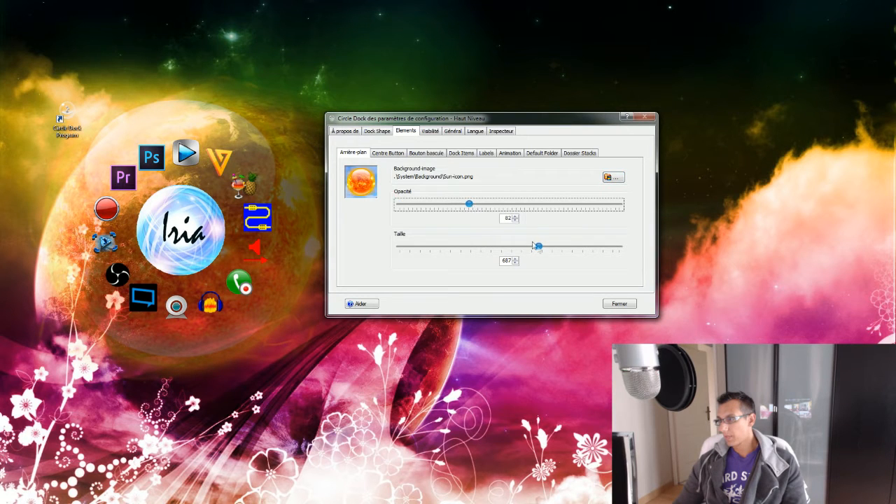
{"action": "left_click_drag", "start_coordinate": [534, 249], "coordinate": [506, 250]}
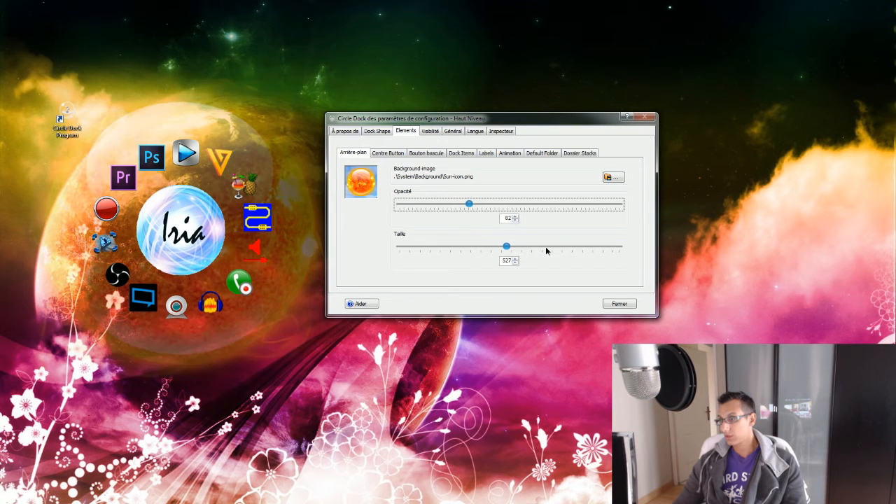
{"action": "left_click", "coordinate": [573, 246]}
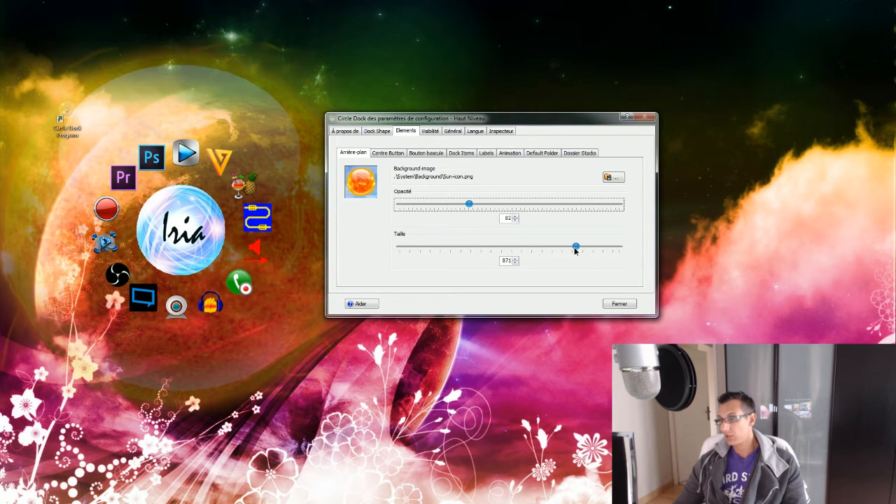
{"action": "left_click", "coordinate": [513, 255]}
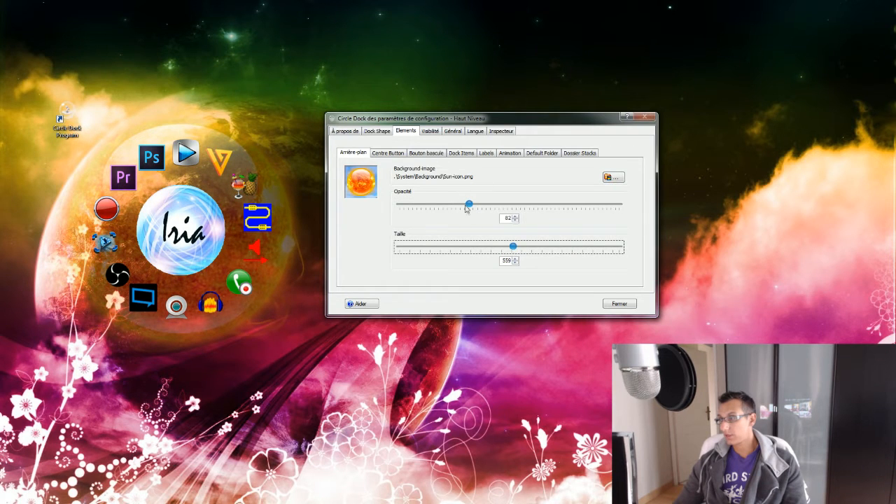
{"action": "left_click_drag", "start_coordinate": [468, 206], "coordinate": [396, 210]}
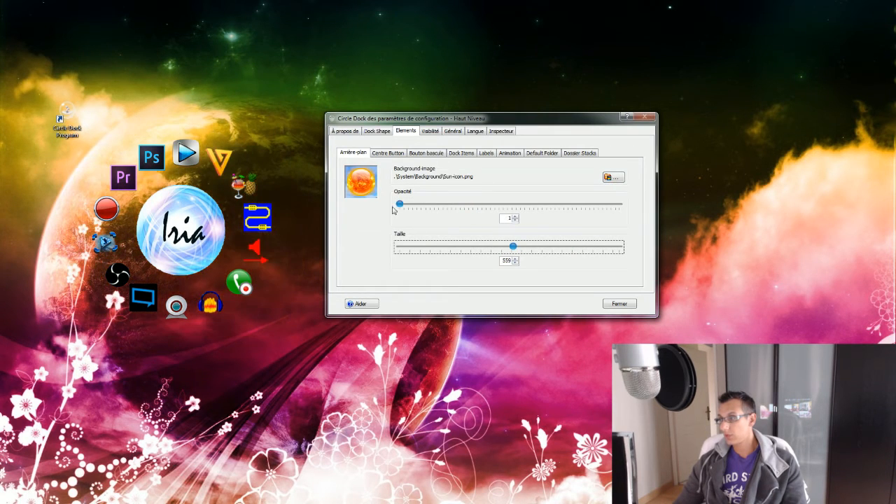
- Examine the supplied centre button images in the CentreImage folder, dismiss the file selection without changing the image, and shift the dock slightly on the desktop
{"action": "left_click", "coordinate": [383, 153]}
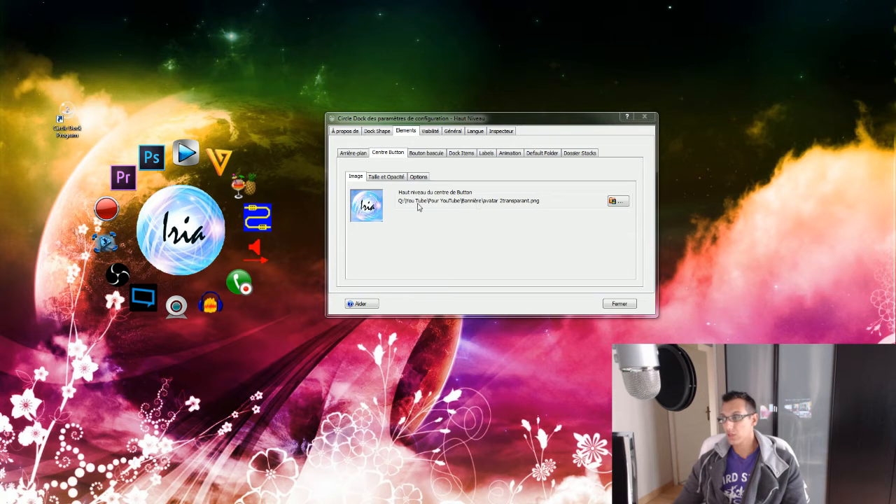
{"action": "left_click", "coordinate": [617, 201]}
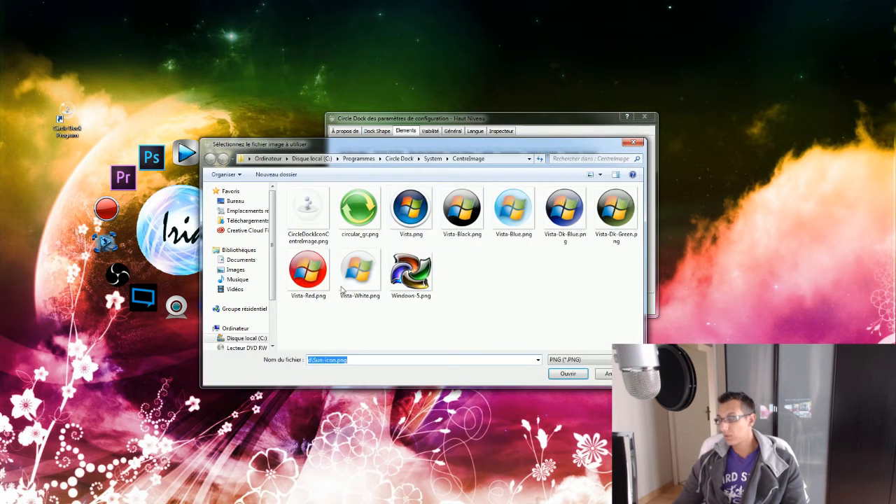
{"action": "left_click", "coordinate": [318, 269]}
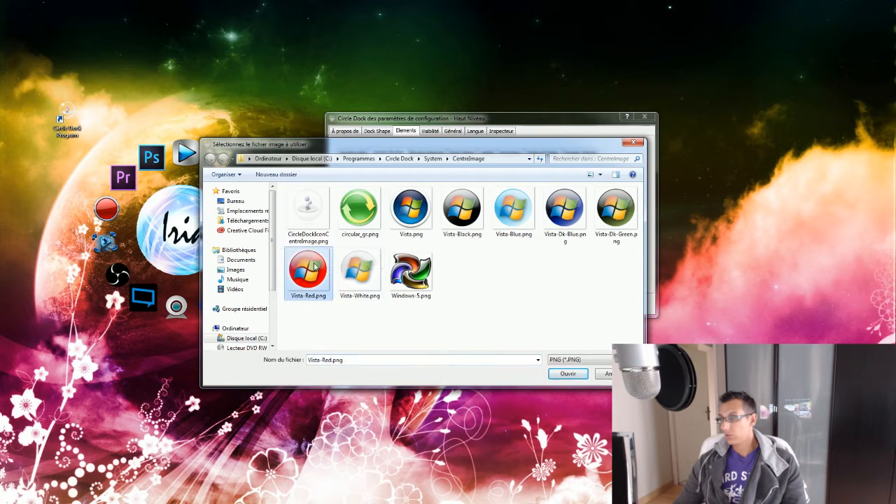
{"action": "left_click", "coordinate": [358, 222]}
{"action": "left_click", "coordinate": [476, 211]}
{"action": "left_click", "coordinate": [513, 210]}
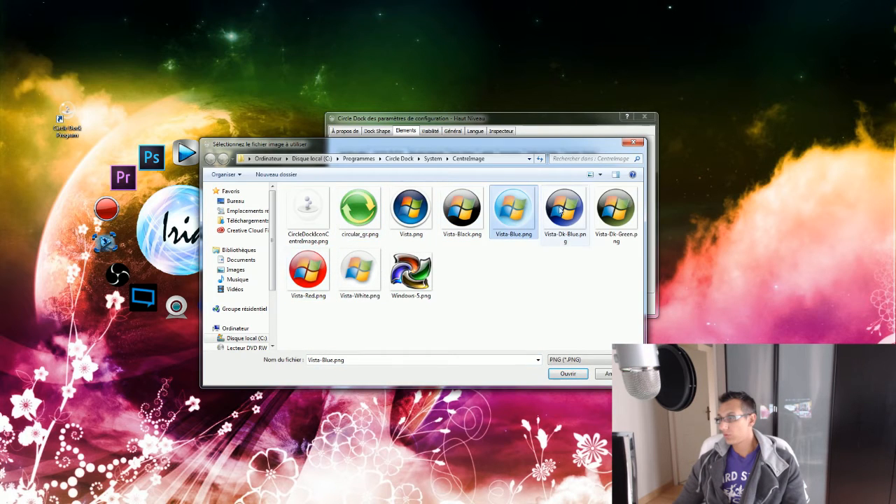
{"action": "left_click", "coordinate": [616, 210]}
{"action": "left_click", "coordinate": [413, 273]}
{"action": "left_click", "coordinate": [360, 272]}
{"action": "left_click", "coordinate": [308, 271]}
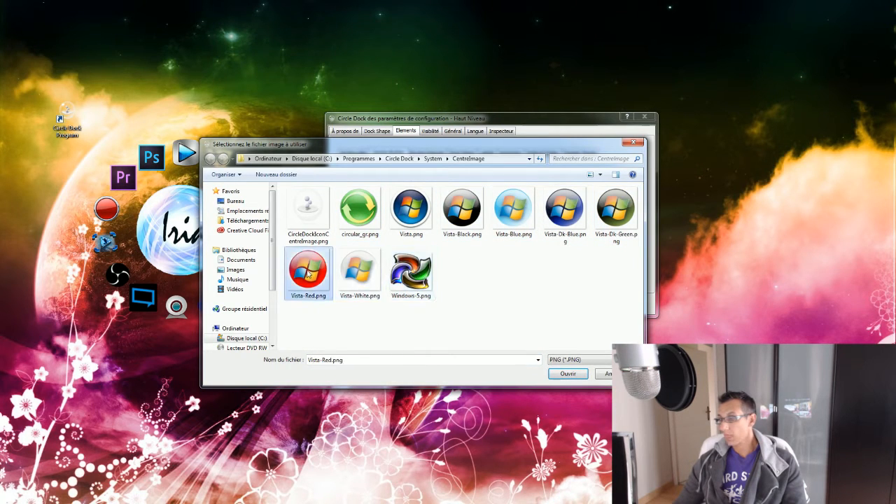
{"action": "left_click_drag", "start_coordinate": [335, 146], "coordinate": [403, 143]}
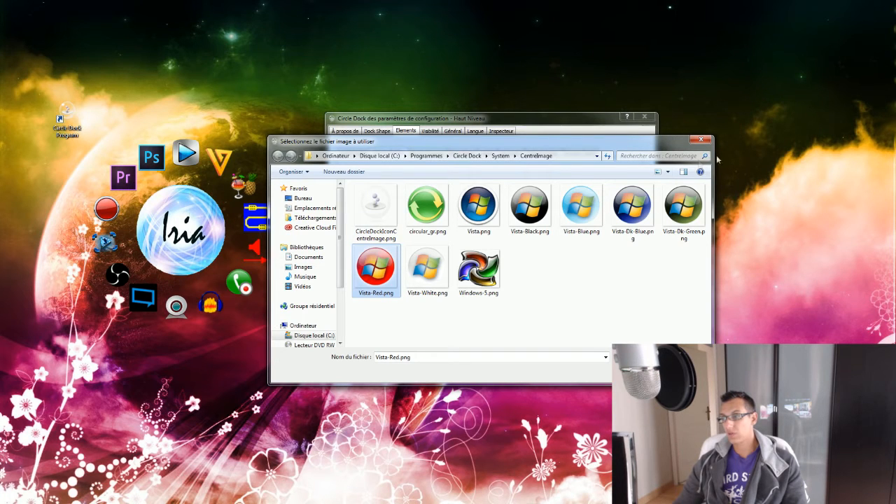
{"action": "left_click", "coordinate": [700, 139]}
{"action": "left_click_drag", "start_coordinate": [201, 226], "coordinate": [229, 214]}
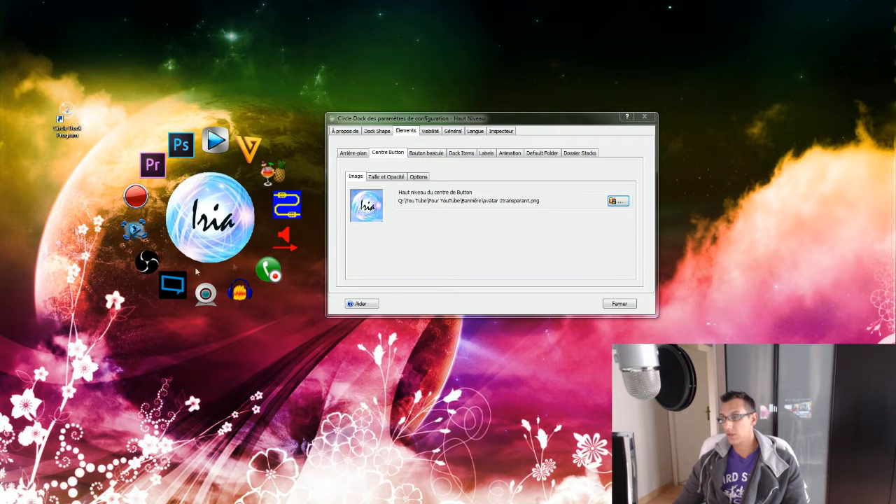
- Review the centre button's opacity and size settings and its action and highlight options, leaving the values as they are
{"action": "left_click", "coordinate": [386, 176]}
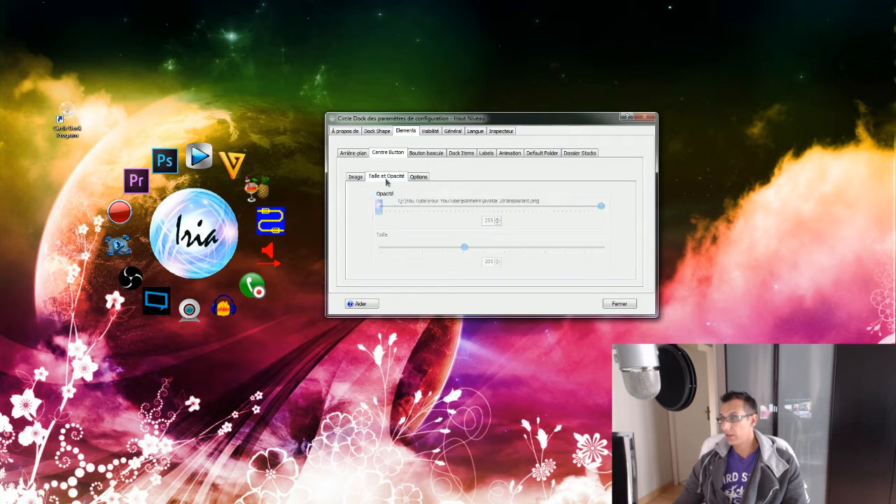
{"action": "mouse_move", "coordinate": [586, 207]}
{"action": "left_mouse_down"}
{"action": "mouse_move", "coordinate": [526, 216]}
{"action": "mouse_move", "coordinate": [601, 205]}
{"action": "left_mouse_up"}
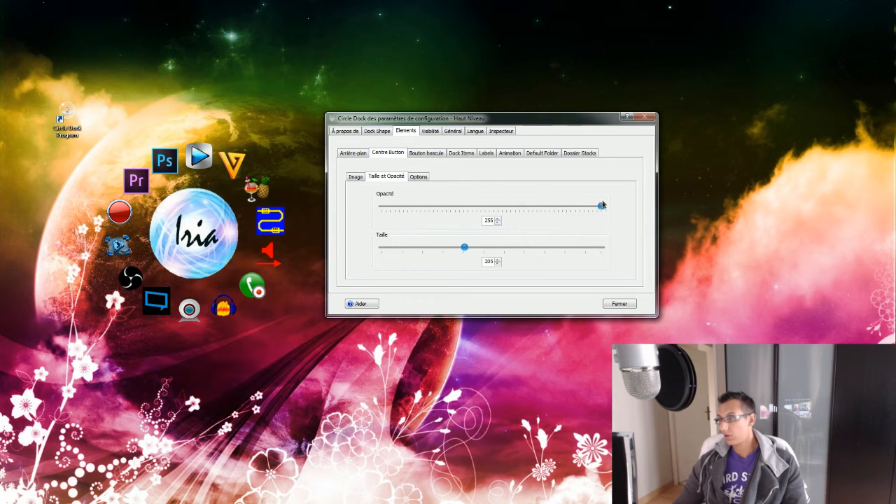
{"action": "mouse_move", "coordinate": [464, 247]}
{"action": "left_mouse_down"}
{"action": "mouse_move", "coordinate": [488, 250]}
{"action": "mouse_move", "coordinate": [464, 250]}
{"action": "left_mouse_up"}
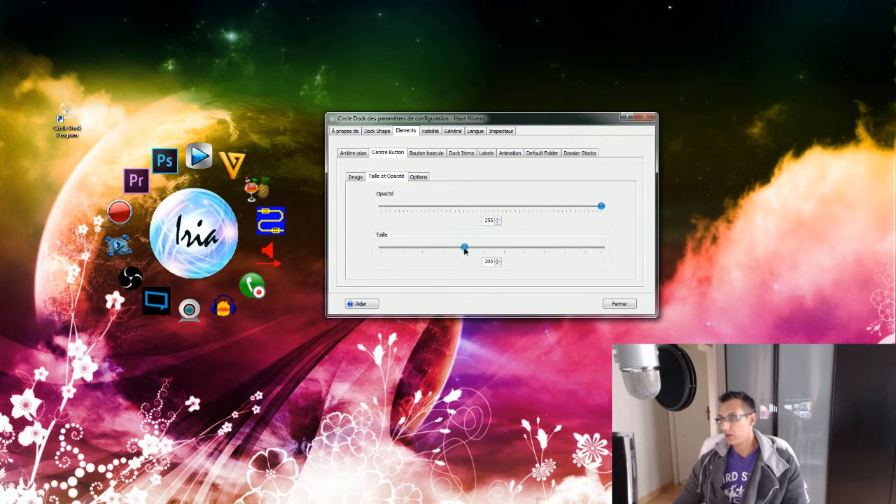
{"action": "left_click", "coordinate": [419, 177]}
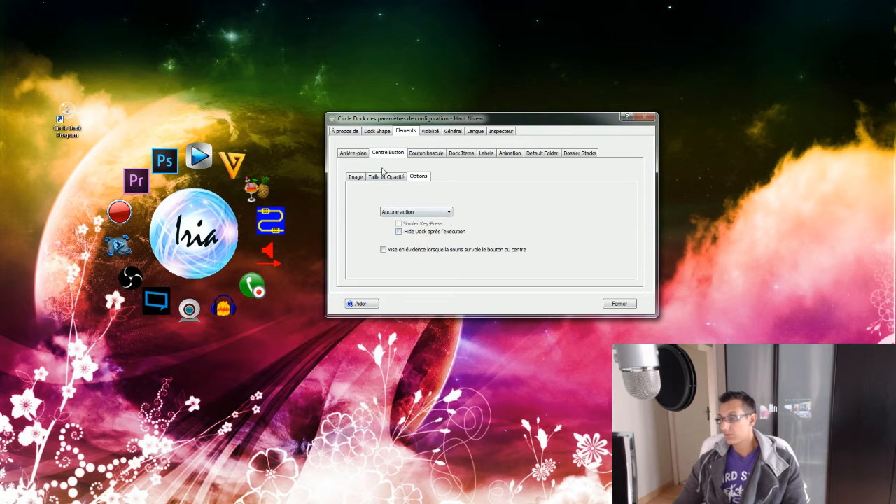
{"action": "left_click", "coordinate": [396, 179]}
{"action": "left_click", "coordinate": [419, 177]}
{"action": "left_click", "coordinate": [386, 177]}
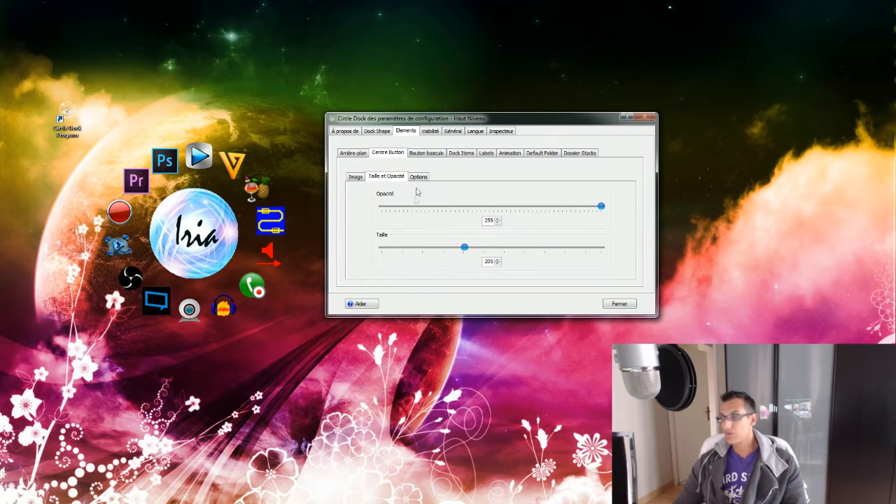
- Review the toggle button's settings, compare them with the centre button's, and look through the dock items' options and size and opacity settings
{"action": "left_click", "coordinate": [423, 153]}
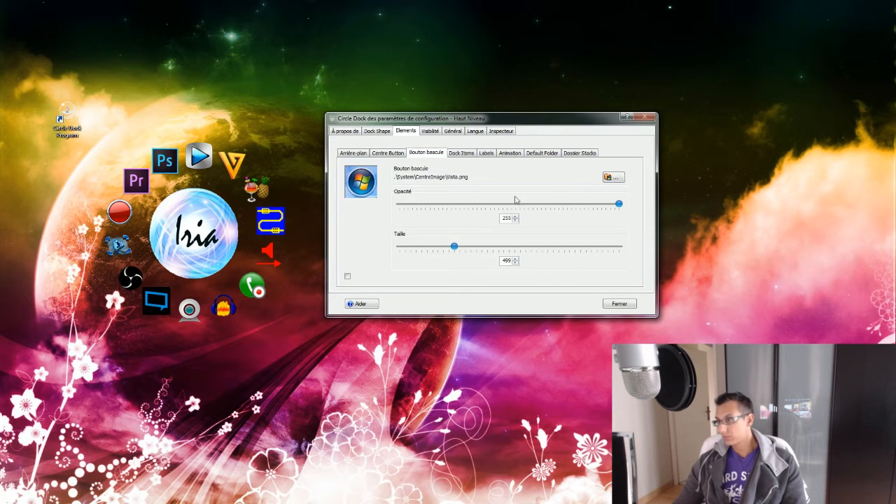
{"action": "left_click", "coordinate": [389, 154]}
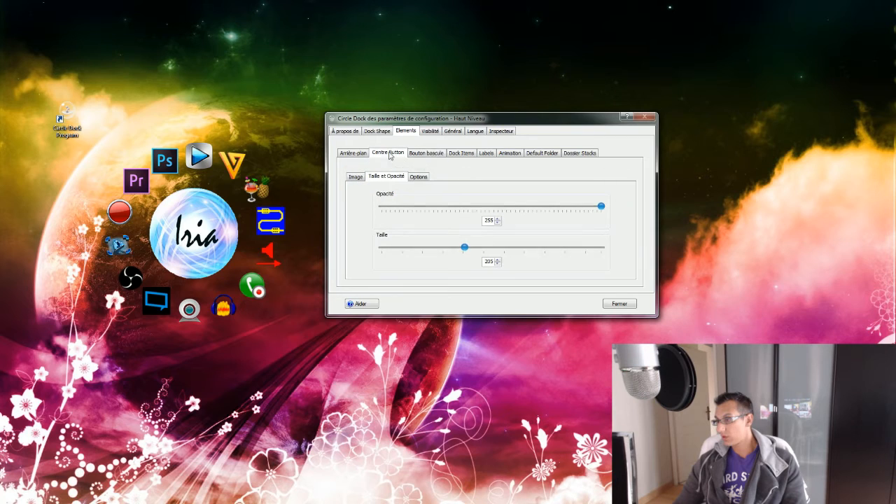
{"action": "left_click", "coordinate": [355, 178]}
{"action": "left_click", "coordinate": [429, 157]}
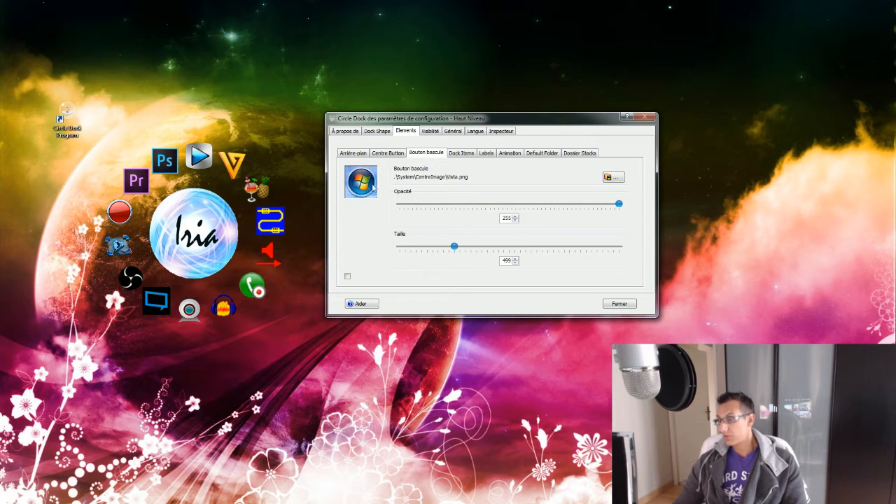
{"action": "left_click", "coordinate": [462, 158]}
{"action": "left_click", "coordinate": [399, 178]}
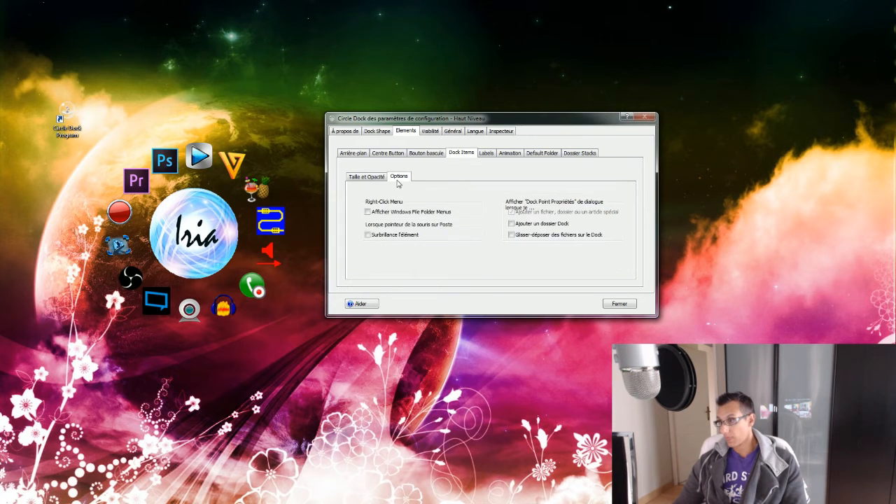
{"action": "left_click", "coordinate": [375, 181]}
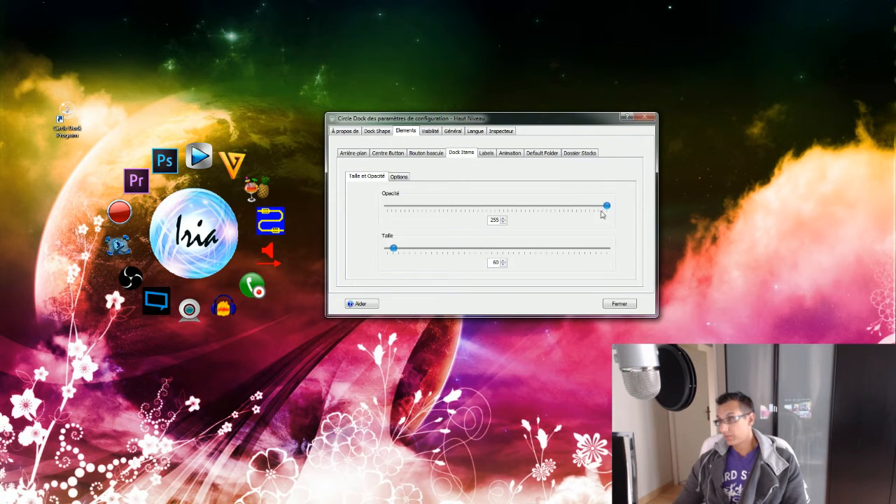
- Try the dock items' opacity at its minimum and at 56, and return it to 255
{"action": "mouse_move", "coordinate": [607, 205]}
{"action": "left_mouse_down"}
{"action": "mouse_move", "coordinate": [552, 209]}
{"action": "mouse_move", "coordinate": [616, 207]}
{"action": "left_mouse_up"}
{"action": "left_click", "coordinate": [593, 241]}
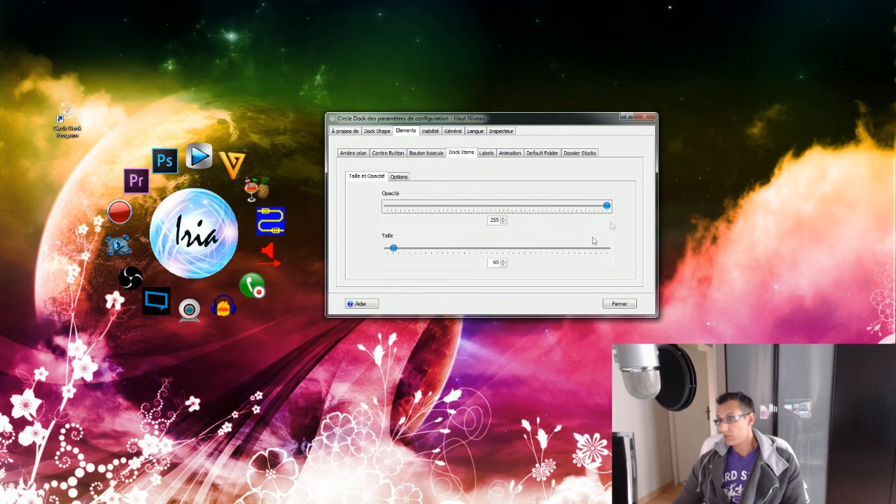
{"action": "left_click_drag", "start_coordinate": [607, 207], "coordinate": [391, 206]}
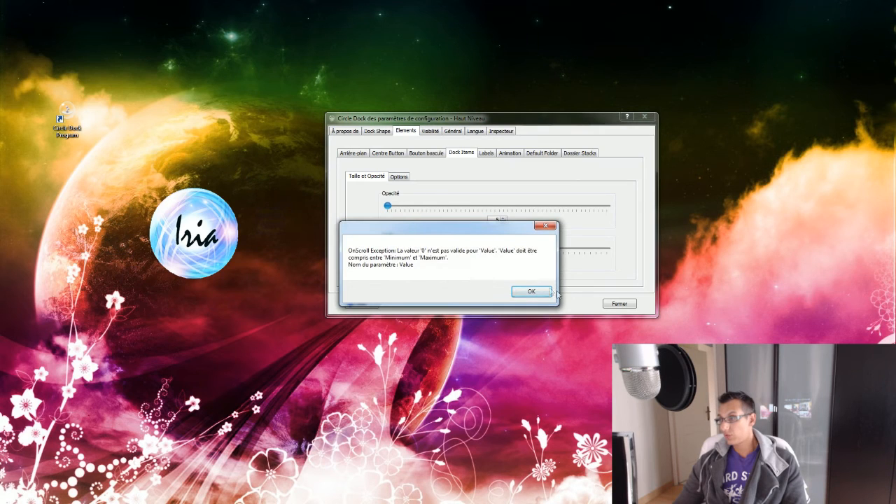
{"action": "left_click", "coordinate": [531, 291]}
{"action": "left_click_drag", "start_coordinate": [389, 207], "coordinate": [436, 206]}
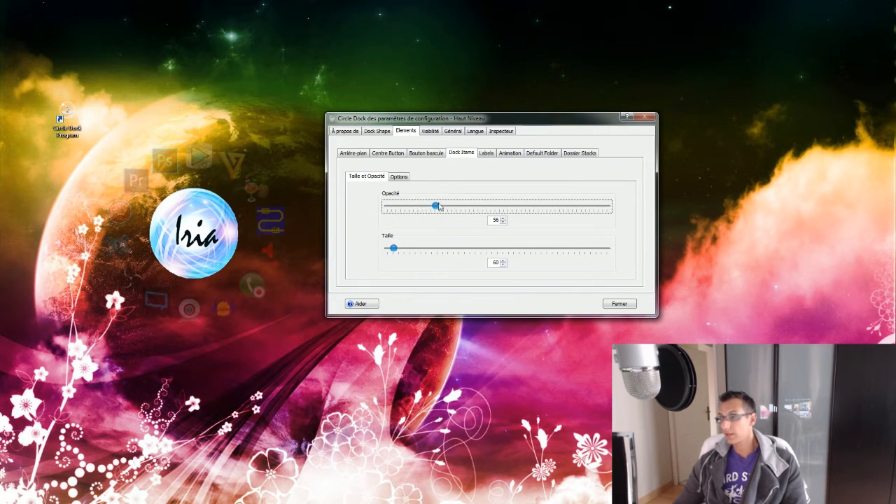
{"action": "left_click_drag", "start_coordinate": [437, 206], "coordinate": [632, 208]}
- Try smaller and larger dock item sizes, including 44 and 73, and settle on size 66
{"action": "left_click_drag", "start_coordinate": [394, 250], "coordinate": [412, 250]}
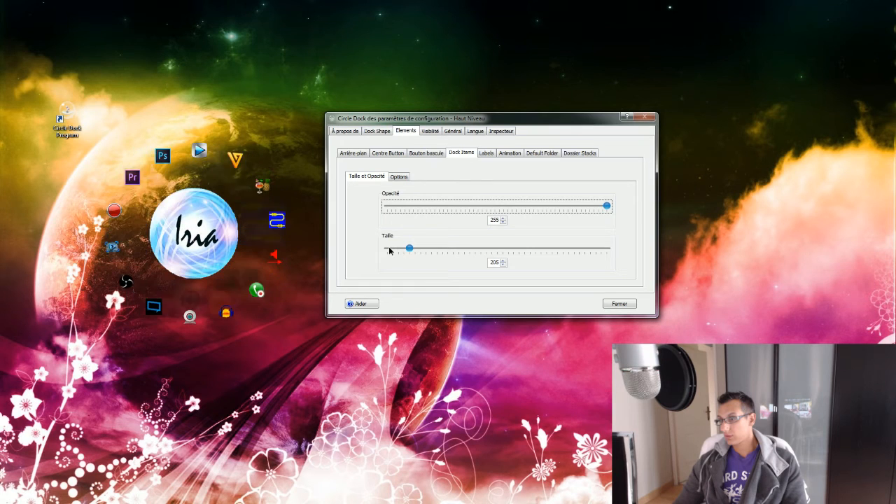
{"action": "left_click", "coordinate": [394, 250]}
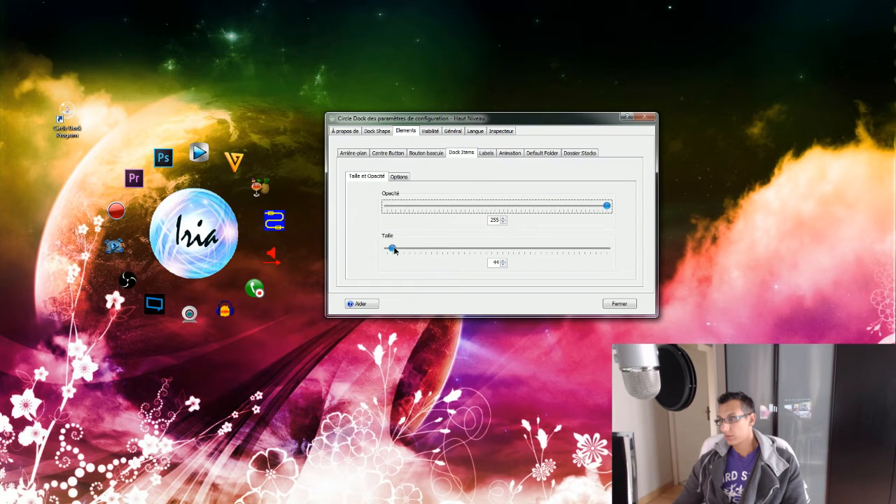
{"action": "left_click_drag", "start_coordinate": [394, 250], "coordinate": [391, 250]}
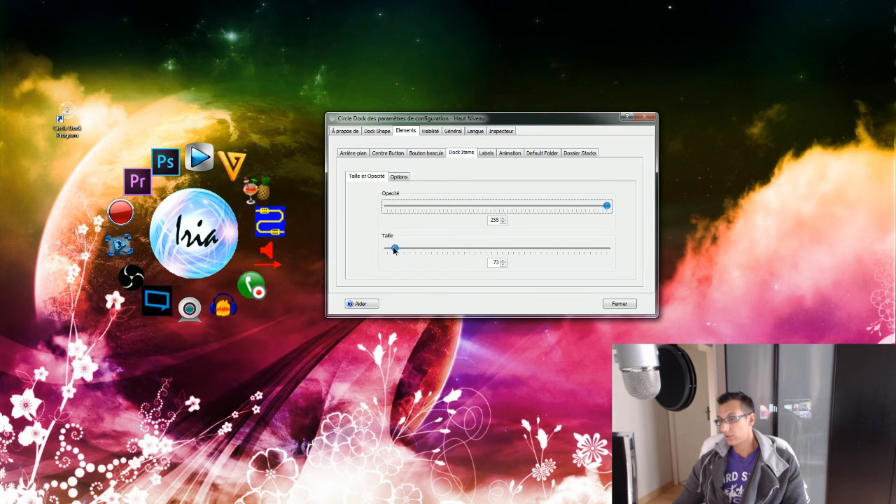
{"action": "left_click", "coordinate": [502, 260]}
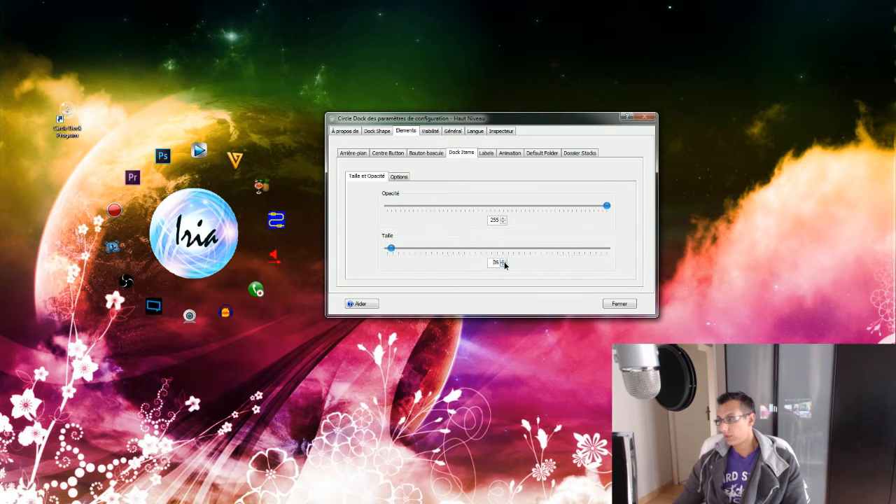
{"action": "left_click", "coordinate": [503, 261]}
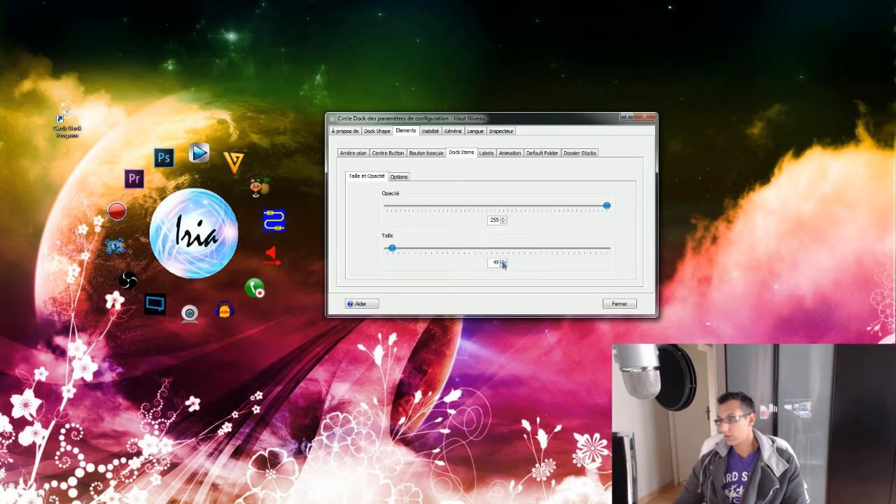
{"action": "left_click", "coordinate": [503, 261]}
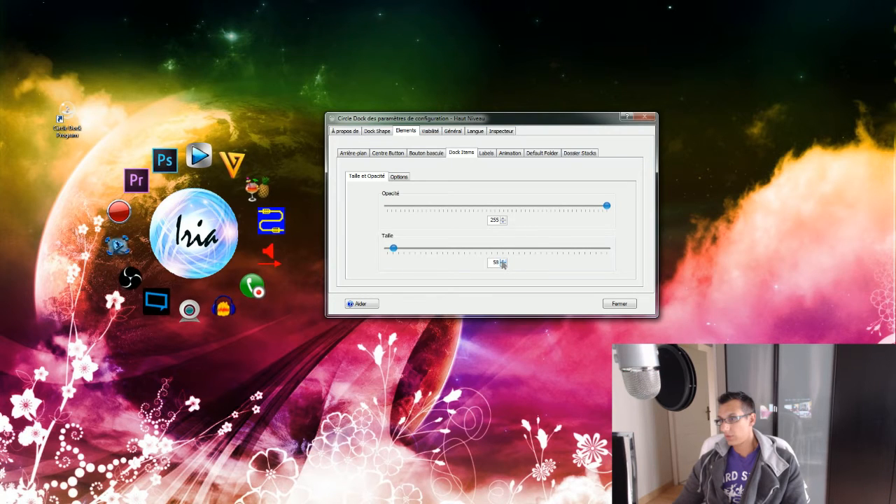
{"action": "left_click", "coordinate": [502, 261]}
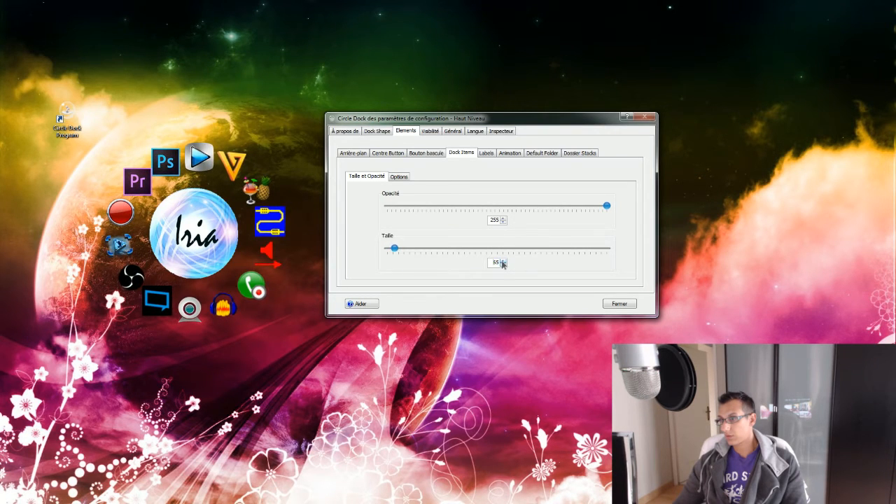
{"action": "left_click", "coordinate": [503, 262]}
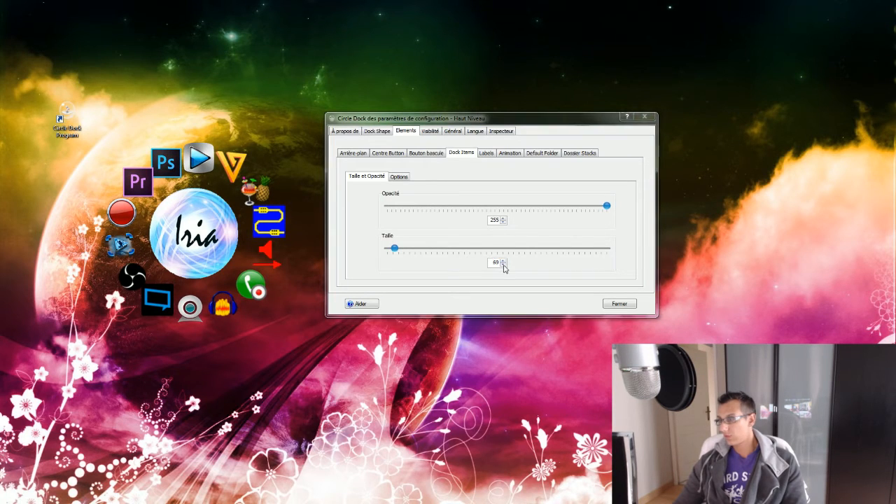
{"action": "left_click", "coordinate": [503, 265]}
{"action": "left_click", "coordinate": [503, 266]}
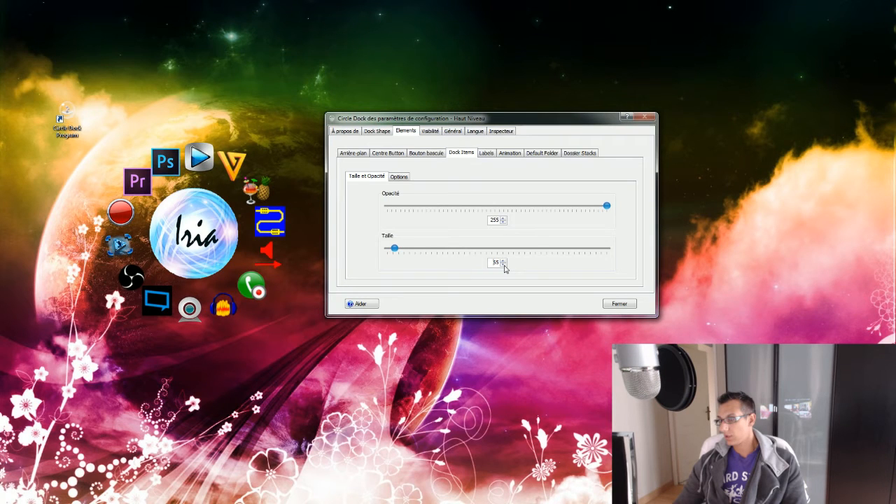
{"action": "left_click", "coordinate": [502, 260]}
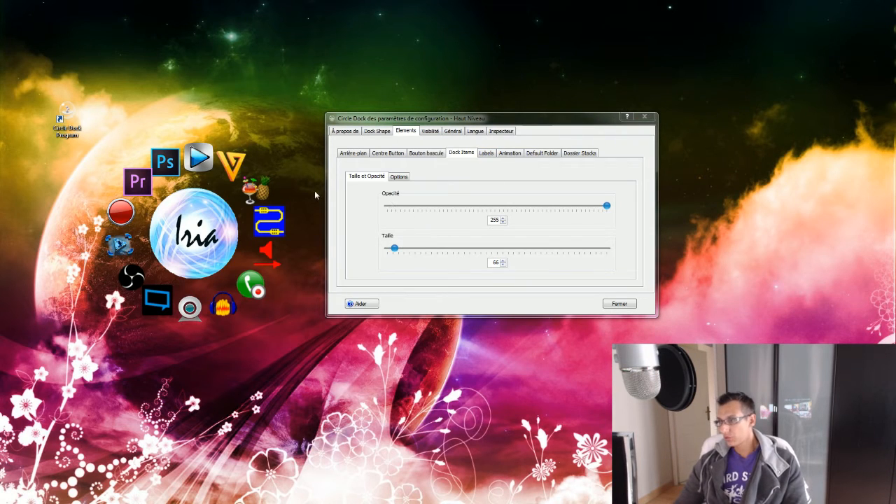
- Examine the label display, font and shadow settings, and bring up the dock's animation settings
{"action": "left_click", "coordinate": [491, 158]}
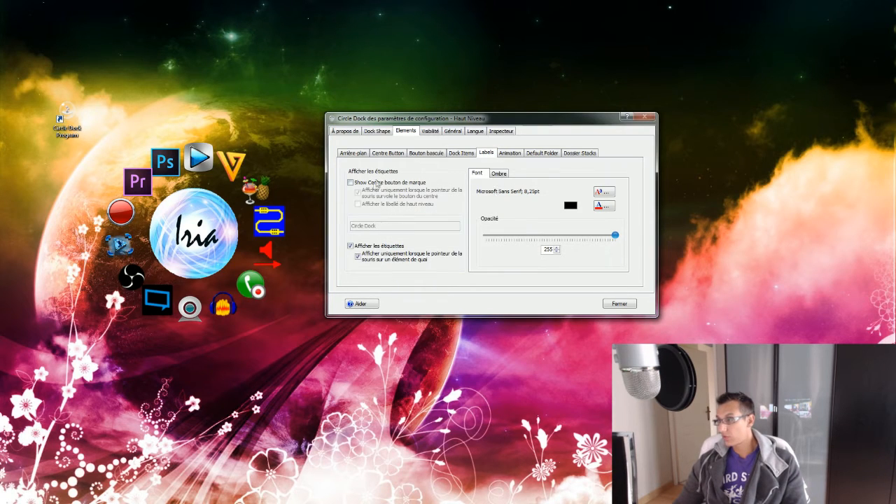
{"action": "left_click", "coordinate": [498, 174]}
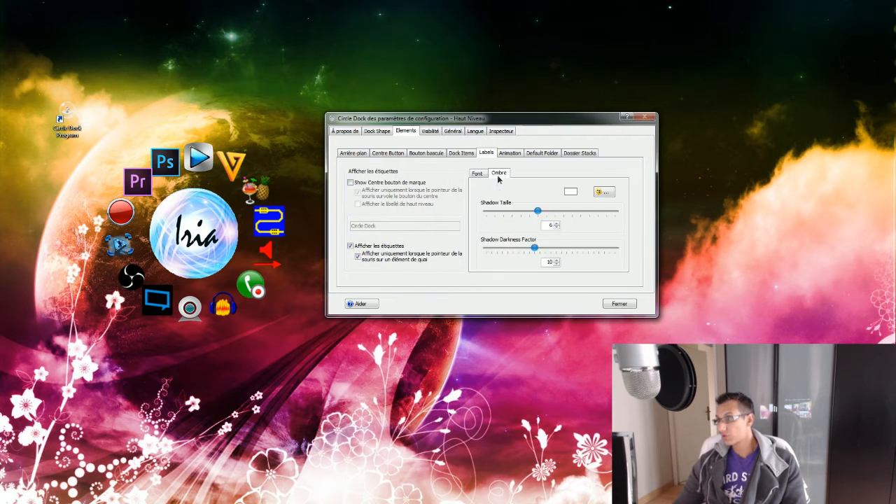
{"action": "left_click", "coordinate": [478, 173]}
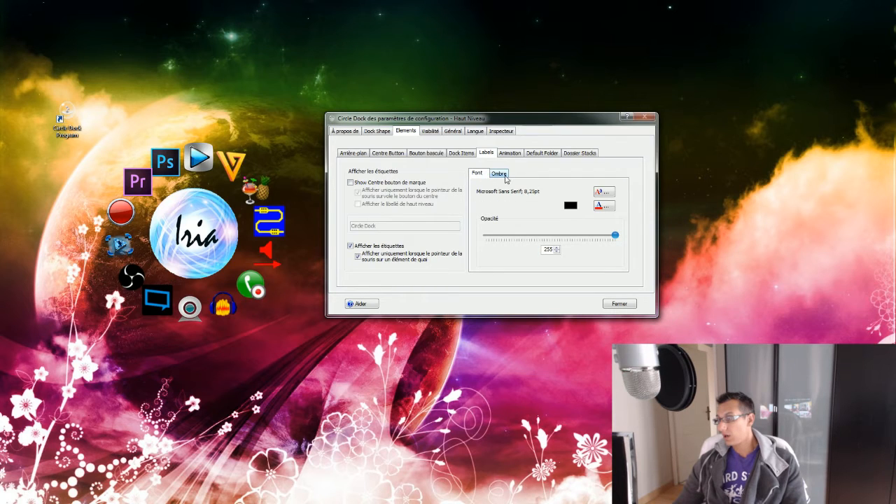
{"action": "left_click", "coordinate": [495, 174]}
{"action": "left_click", "coordinate": [482, 174]}
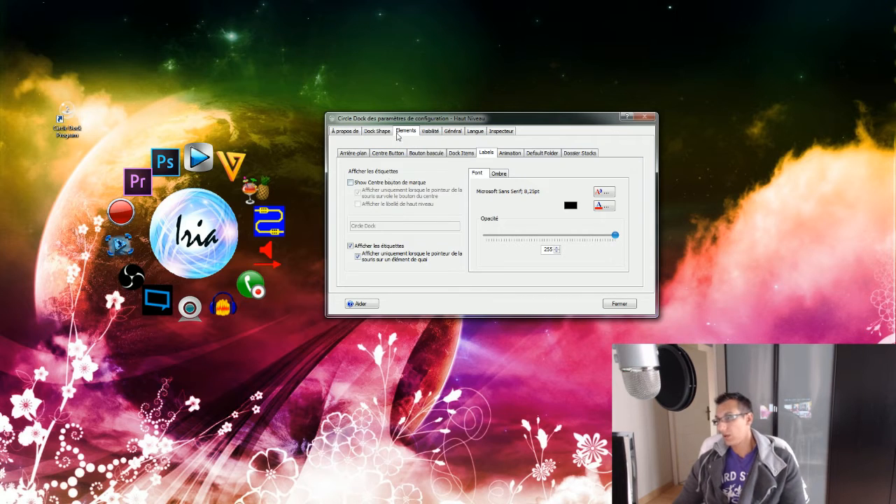
{"action": "left_click", "coordinate": [506, 154]}
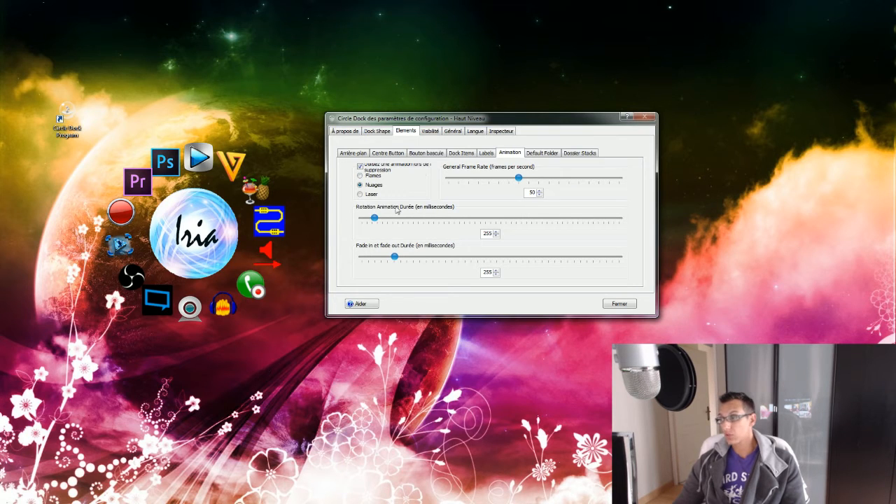
- Look through the default folder icon setting and the folder stacks' default image, general, fan style and grid options
{"action": "left_click", "coordinate": [545, 155]}
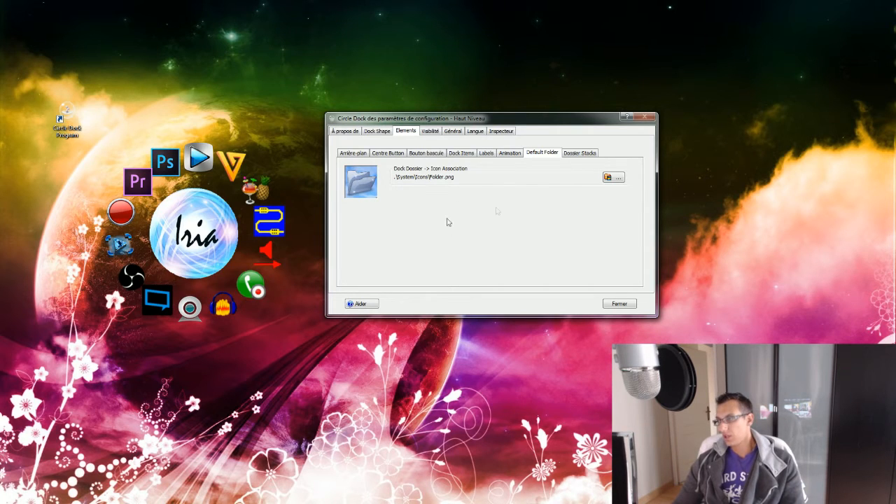
{"action": "left_click", "coordinate": [580, 152]}
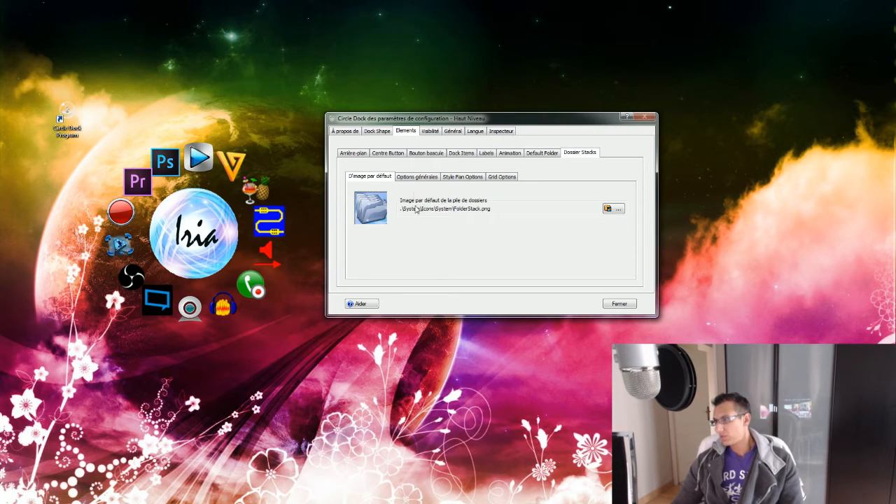
{"action": "left_click", "coordinate": [420, 178]}
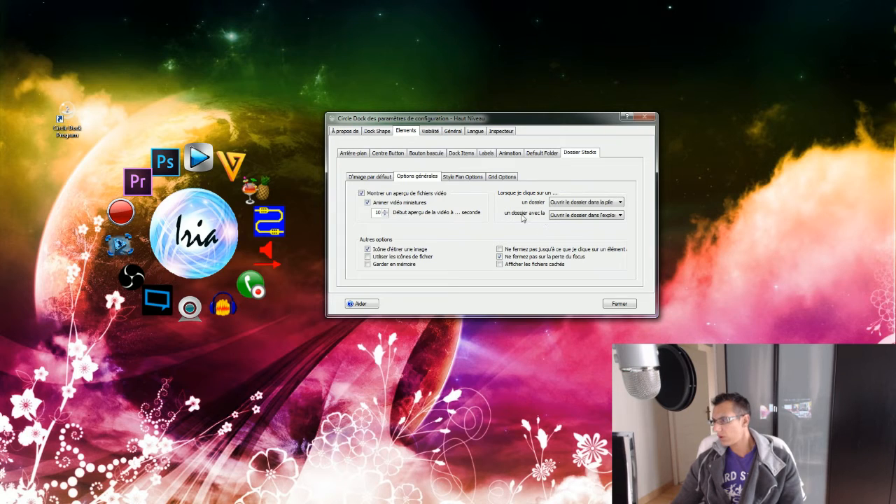
{"action": "left_click", "coordinate": [462, 180]}
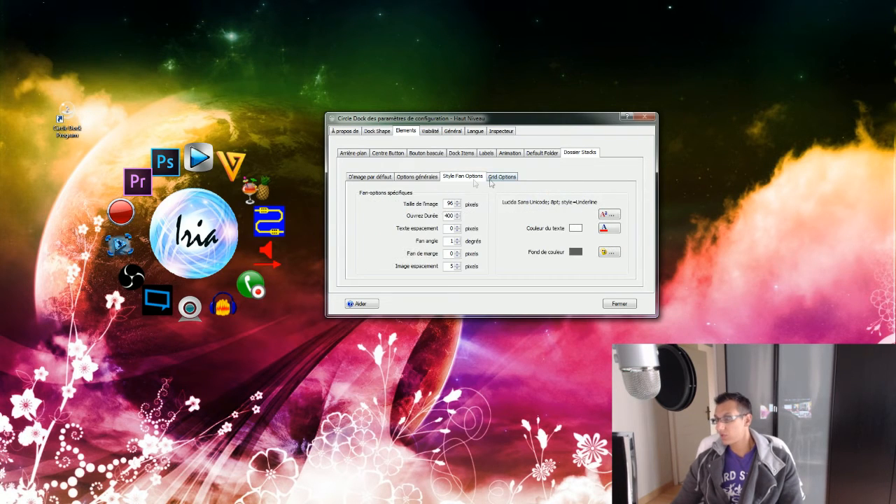
{"action": "left_click", "coordinate": [502, 181]}
{"action": "left_click", "coordinate": [471, 179]}
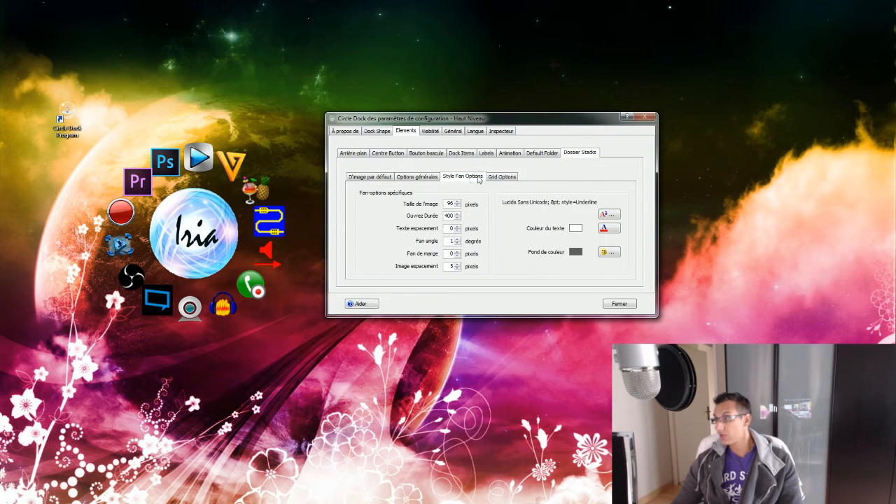
{"action": "left_click", "coordinate": [497, 179]}
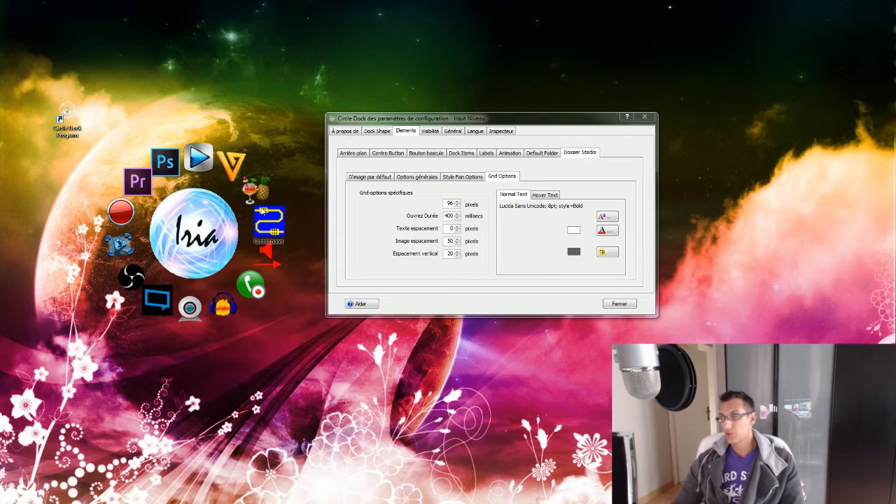
- Rotate the dock's icons around the centre button in both directions to demonstrate the rotation
{"action": "scroll", "coordinate": [263, 209], "scroll_direction": "down", "scroll_amount": 4}
{"action": "scroll", "coordinate": [246, 180], "scroll_direction": "down", "scroll_amount": 10}
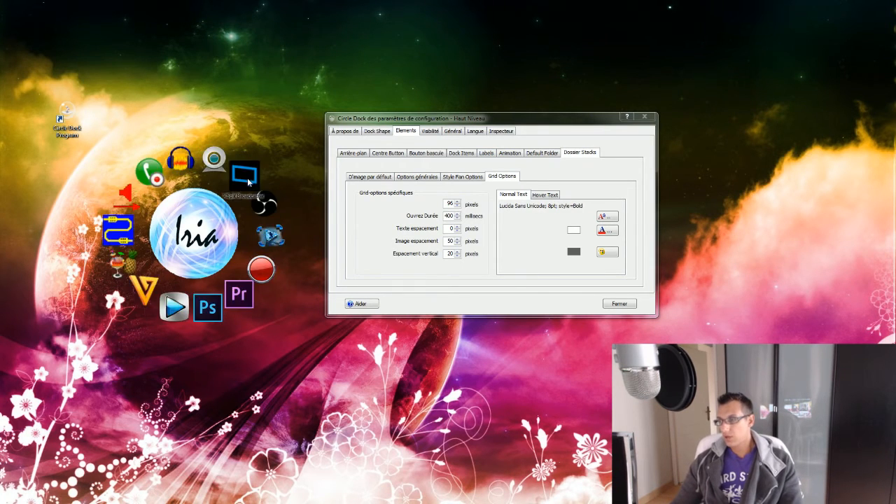
{"action": "scroll", "coordinate": [246, 182], "scroll_direction": "up", "scroll_amount": 5}
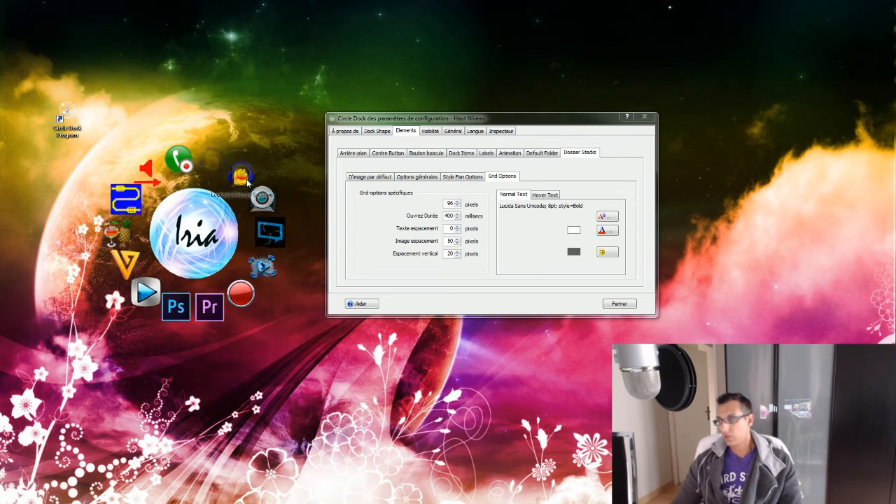
{"action": "scroll", "coordinate": [247, 179], "scroll_direction": "up", "scroll_amount": 5}
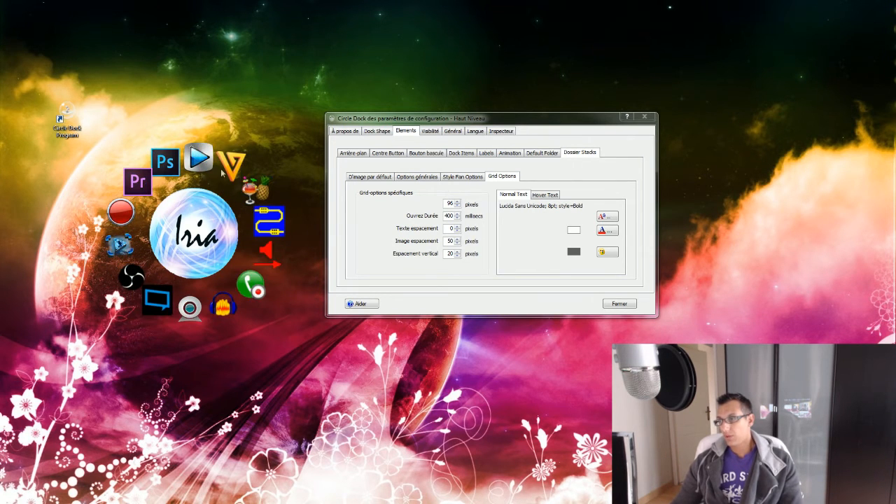
{"action": "scroll", "coordinate": [226, 183], "scroll_direction": "up", "scroll_amount": 1}
{"action": "scroll", "coordinate": [226, 184], "scroll_direction": "down", "scroll_amount": 1}
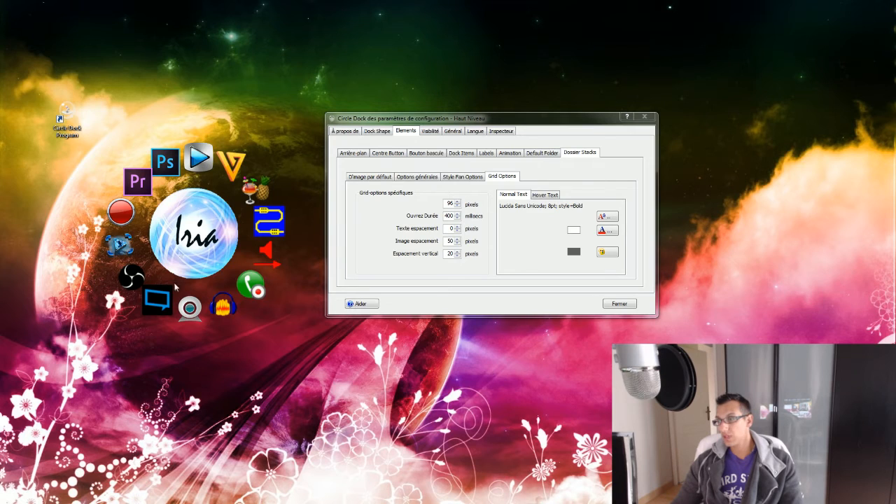
{"action": "scroll", "coordinate": [200, 199], "scroll_direction": "down", "scroll_amount": 3}
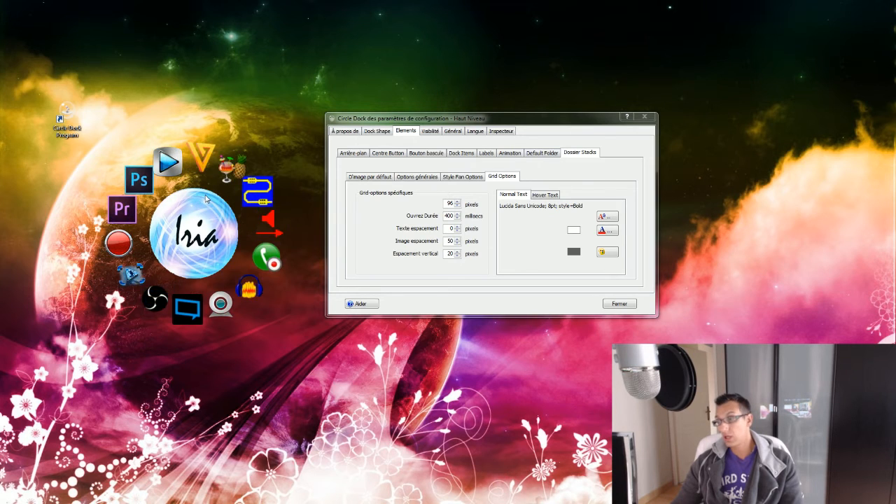
{"action": "scroll", "coordinate": [205, 199], "scroll_direction": "down", "scroll_amount": 5}
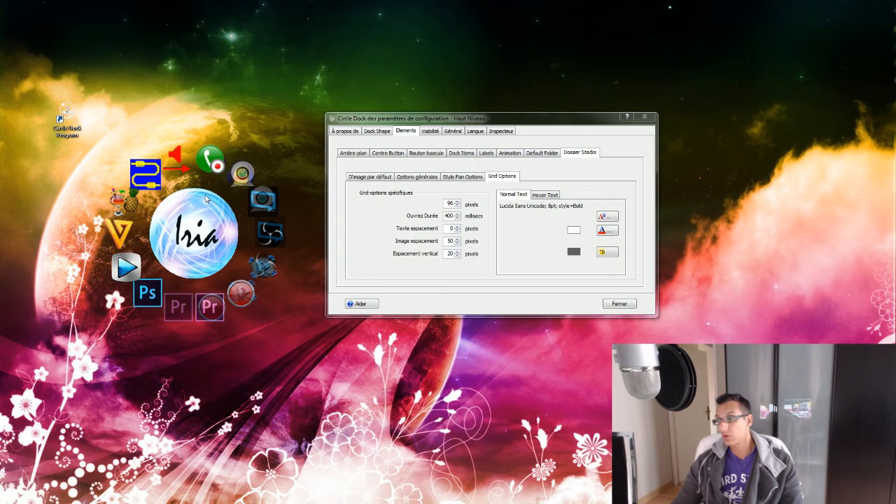
{"action": "scroll", "coordinate": [207, 199], "scroll_direction": "down", "scroll_amount": 2}
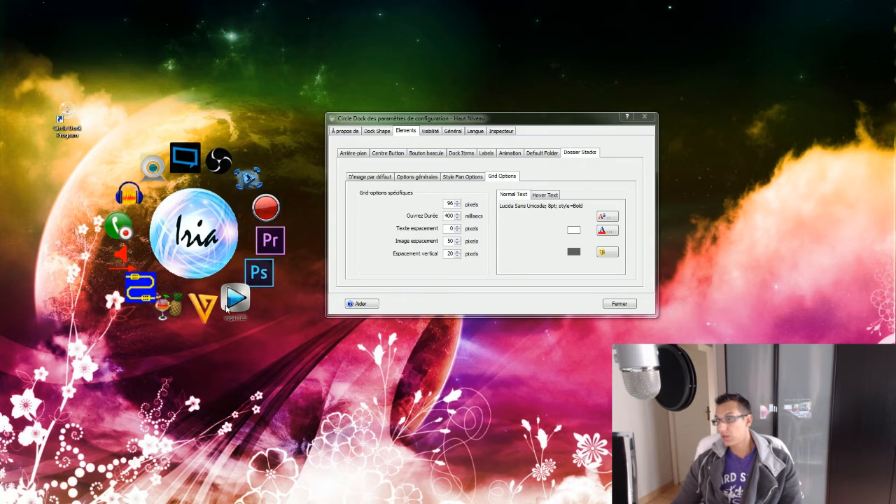
{"action": "scroll", "coordinate": [227, 306], "scroll_direction": "down", "scroll_amount": 2}
{"action": "scroll", "coordinate": [226, 306], "scroll_direction": "down", "scroll_amount": 4}
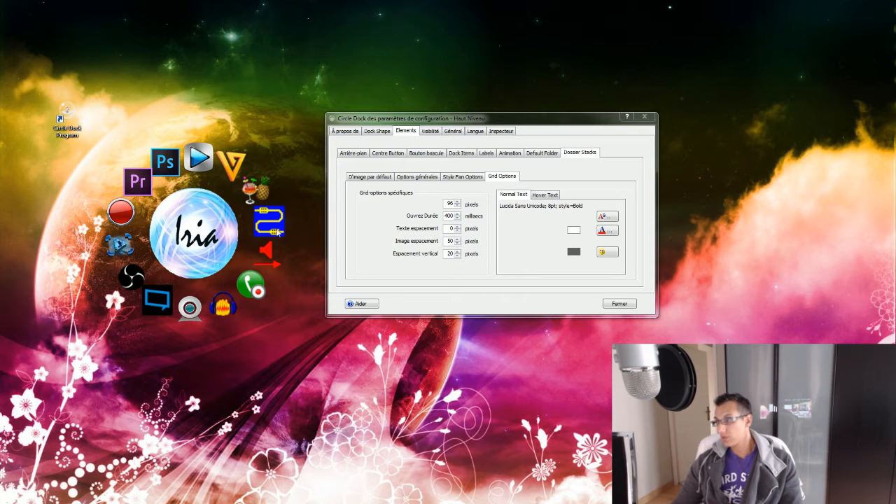
- Bring up the dock's visibility toggle settings, test hiding and showing the dock, and reposition it beside the settings window before hiding it
{"action": "left_click", "coordinate": [430, 131]}
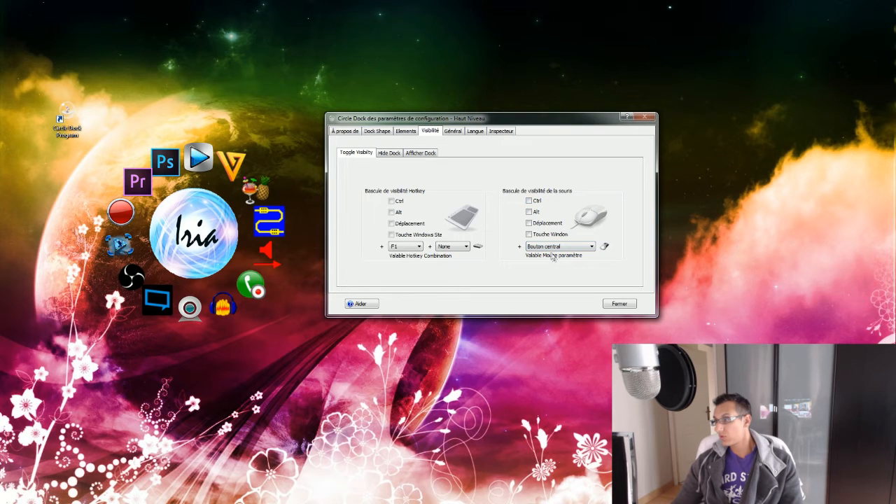
{"action": "middle_click", "coordinate": [266, 85]}
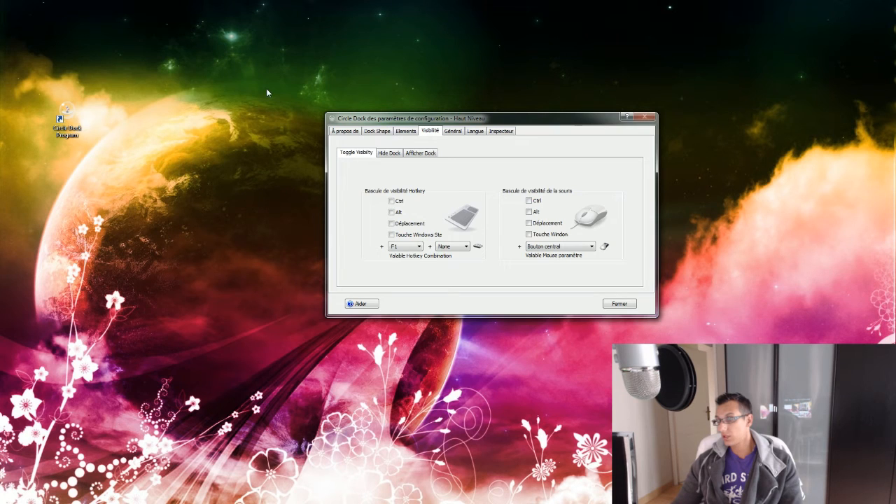
{"action": "middle_click", "coordinate": [266, 91]}
{"action": "left_click_drag", "start_coordinate": [266, 97], "coordinate": [240, 215]}
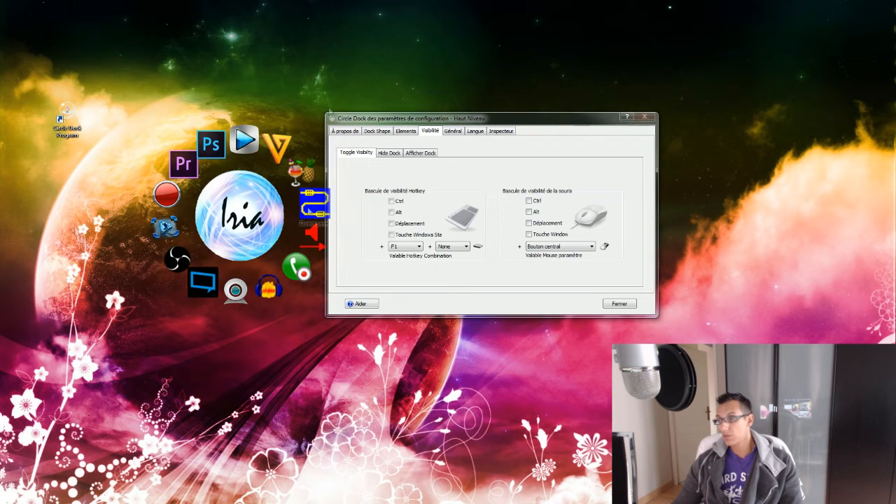
{"action": "middle_click", "coordinate": [299, 71]}
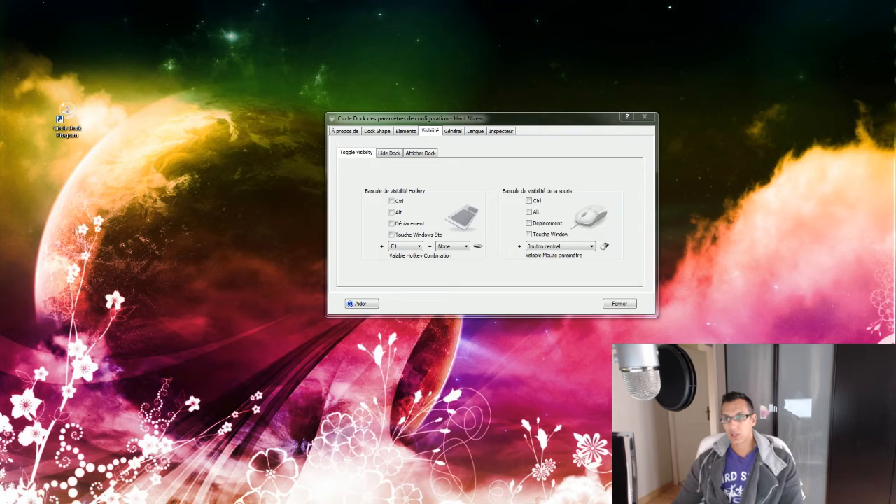
- Bring a Chrome window onto this screen and maximize it, show the dock over the web page, and close the browser
{"action": "left_click_drag", "start_coordinate": [0, 14], "coordinate": [236, 23]}
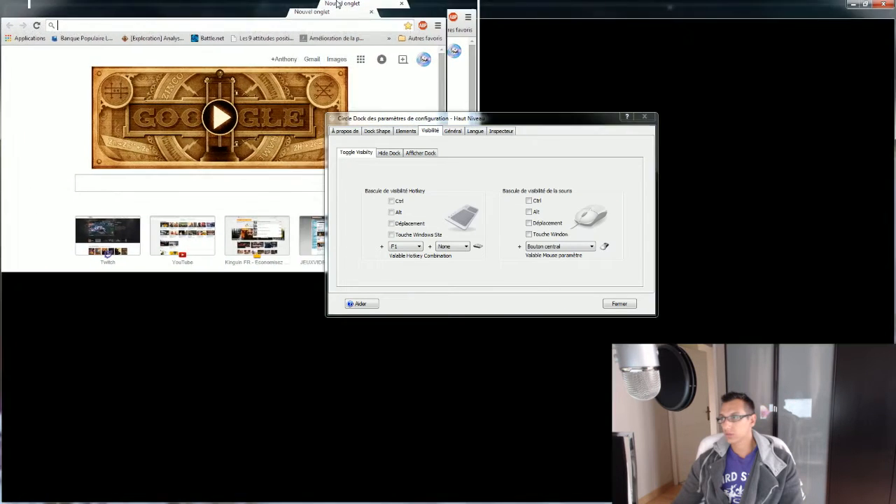
{"action": "double_click", "coordinate": [336, 3]}
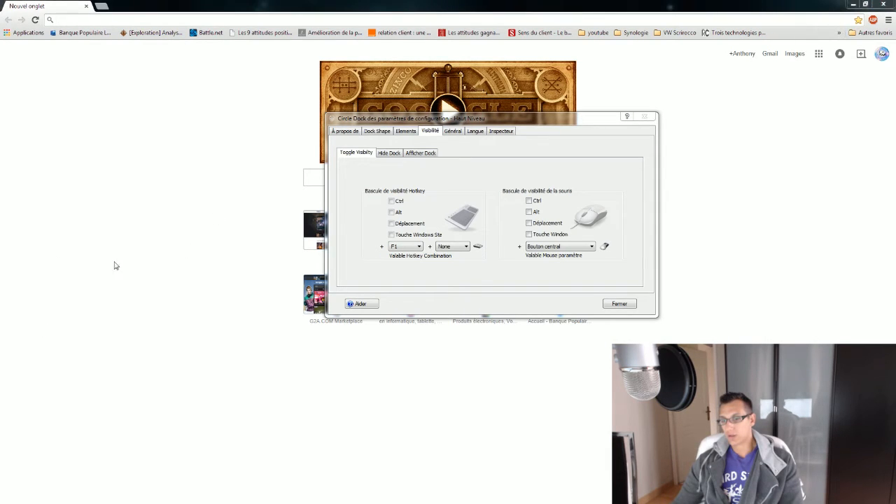
{"action": "middle_click", "coordinate": [189, 218]}
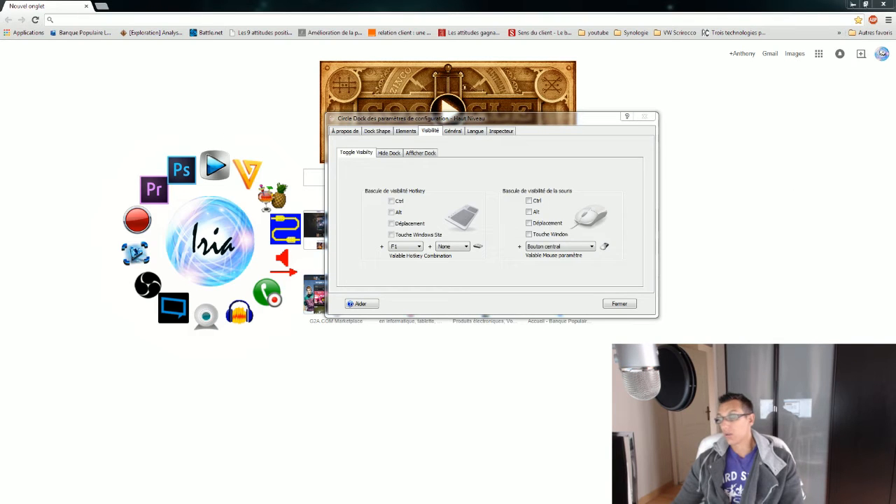
{"action": "left_click", "coordinate": [880, 5]}
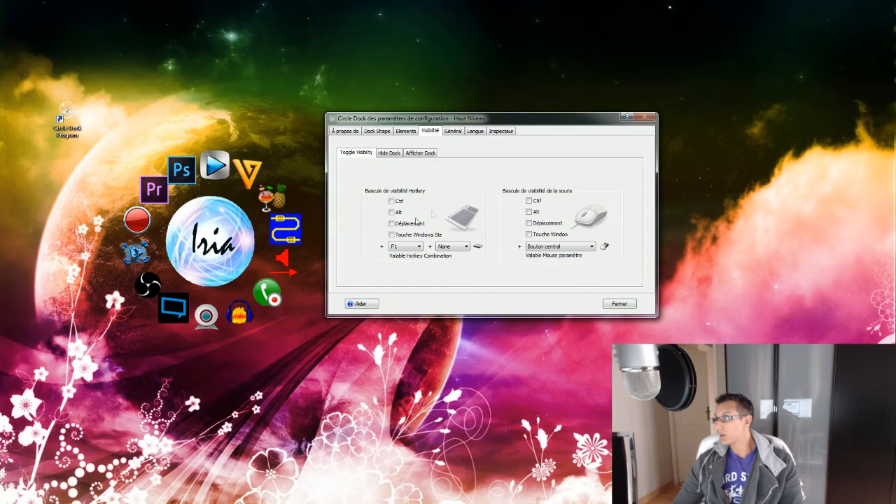
- Toggle the dock's visibility repeatedly with the middle mouse shortcut, making it reappear centred on slightly different pointer positions
{"action": "middle_click", "coordinate": [209, 243]}
{"action": "middle_click", "coordinate": [219, 220]}
{"action": "middle_click", "coordinate": [213, 222]}
{"action": "middle_click", "coordinate": [208, 225]}
{"action": "middle_click", "coordinate": [209, 219]}
{"action": "middle_click", "coordinate": [208, 214]}
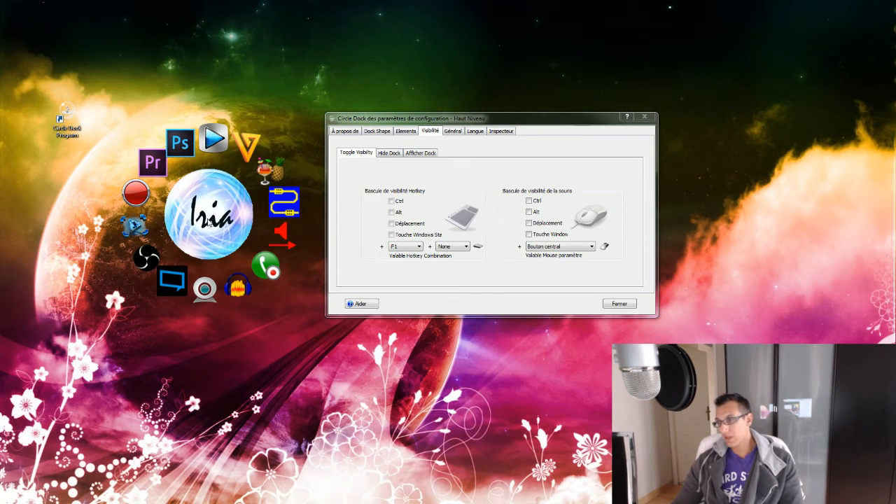
{"action": "middle_click", "coordinate": [250, 177]}
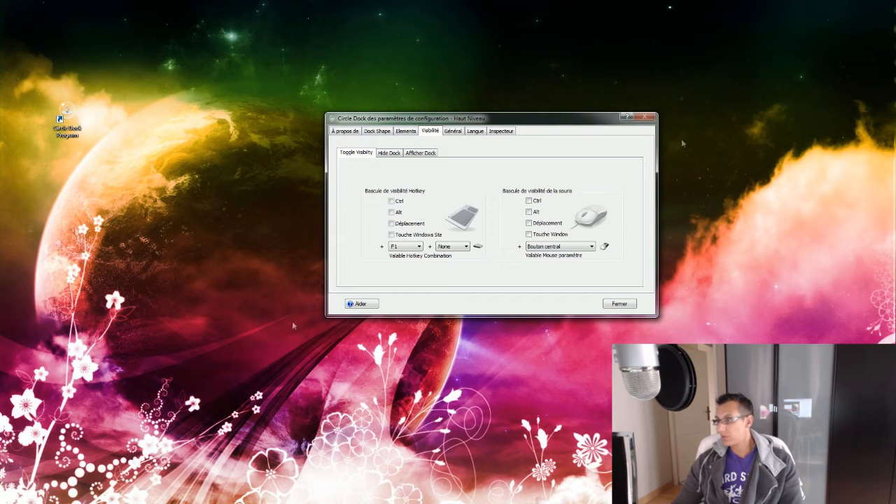
{"action": "middle_click", "coordinate": [231, 257]}
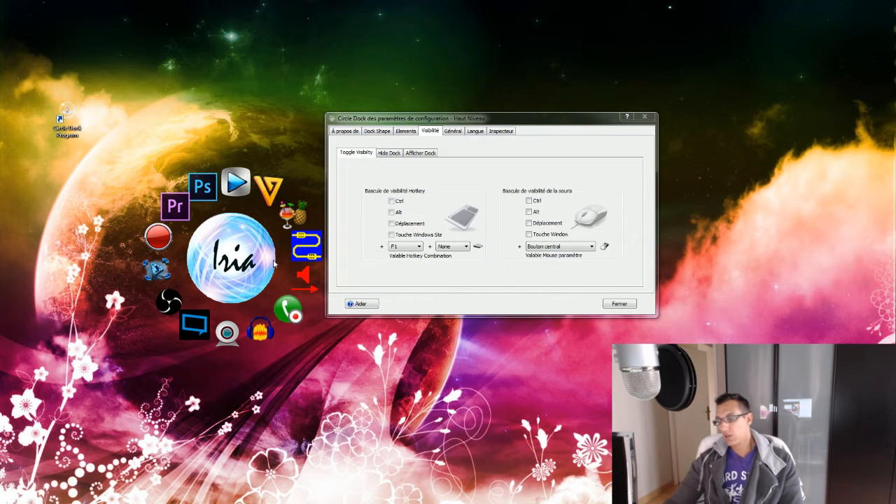
{"action": "middle_click", "coordinate": [250, 266]}
{"action": "middle_click", "coordinate": [208, 219]}
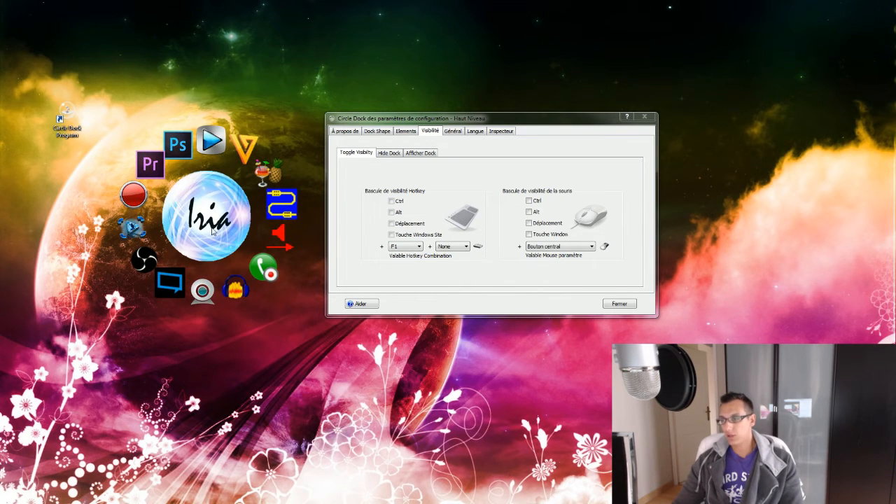
{"action": "middle_click", "coordinate": [215, 221]}
{"action": "middle_click", "coordinate": [212, 242]}
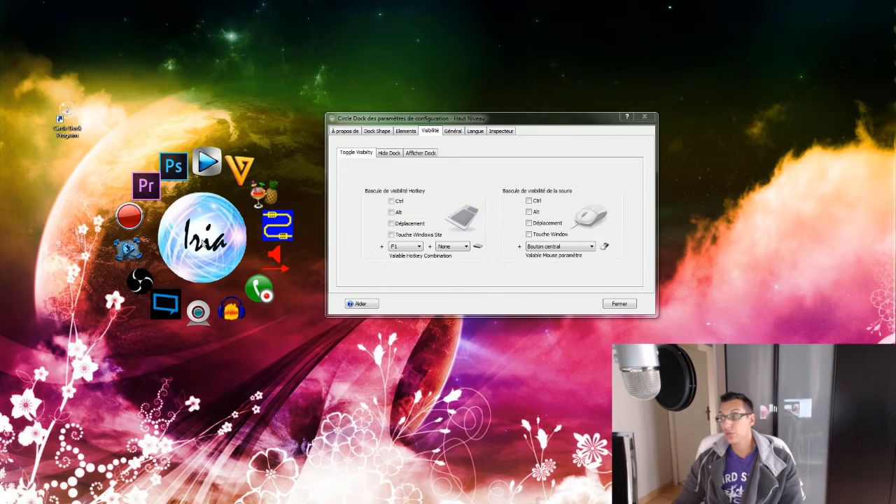
{"action": "middle_click", "coordinate": [193, 239]}
{"action": "middle_click", "coordinate": [195, 231]}
{"action": "middle_click", "coordinate": [194, 224]}
{"action": "middle_click", "coordinate": [192, 220]}
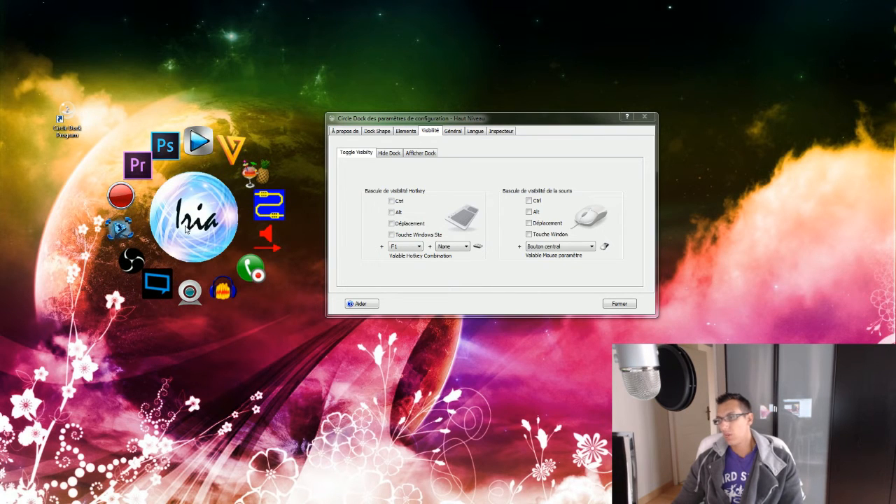
{"action": "middle_click", "coordinate": [196, 235]}
{"action": "middle_click", "coordinate": [198, 240]}
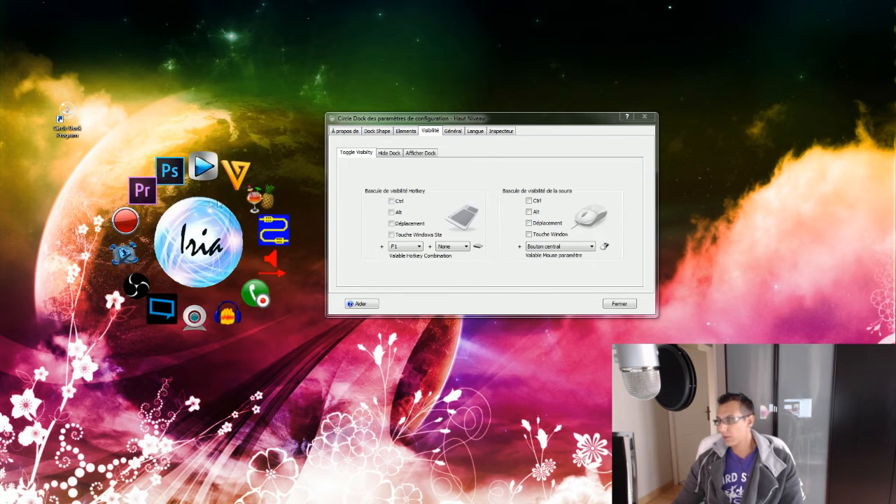
- Show the dock at other places on the desktop and move it back beside the settings window
{"action": "middle_click", "coordinate": [281, 5]}
{"action": "middle_click", "coordinate": [283, 99]}
{"action": "left_click_drag", "start_coordinate": [302, 114], "coordinate": [250, 285]}
{"action": "middle_click", "coordinate": [289, 103]}
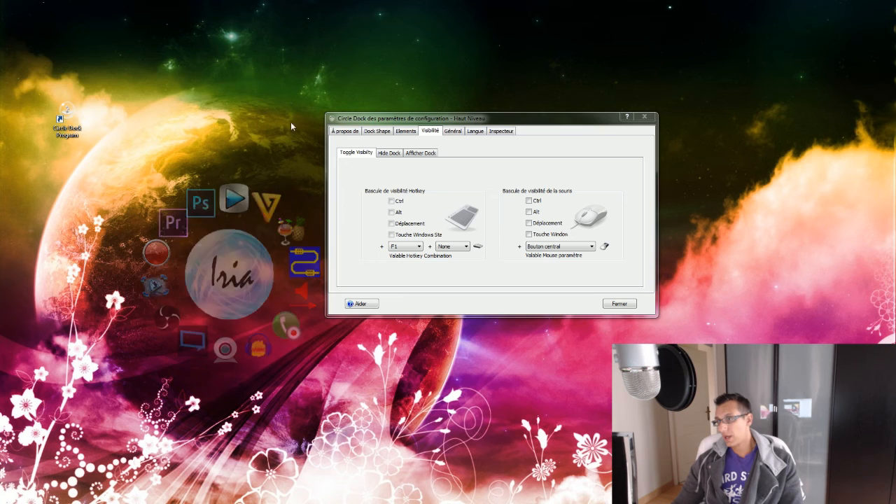
{"action": "middle_click", "coordinate": [696, 220]}
{"action": "left_click_drag", "start_coordinate": [691, 230], "coordinate": [221, 242]}
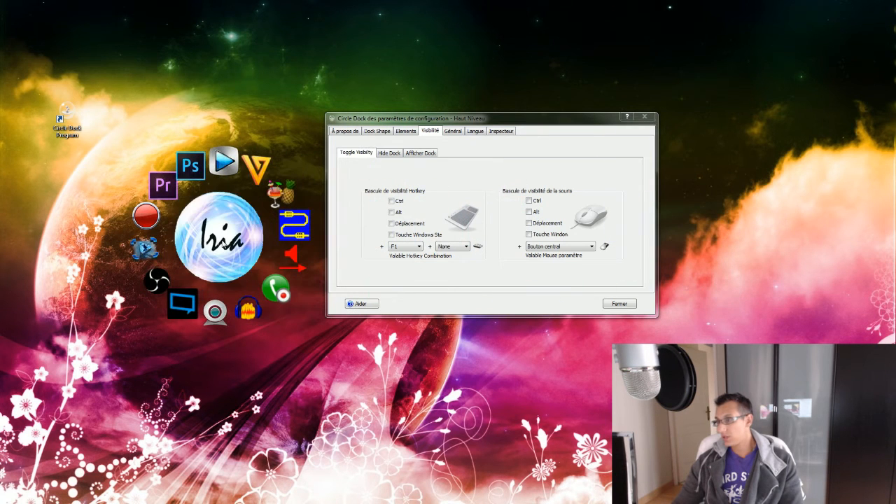
- Review the options for hiding and showing the dock, and the general placement and rotation settings
{"action": "left_click", "coordinate": [382, 154]}
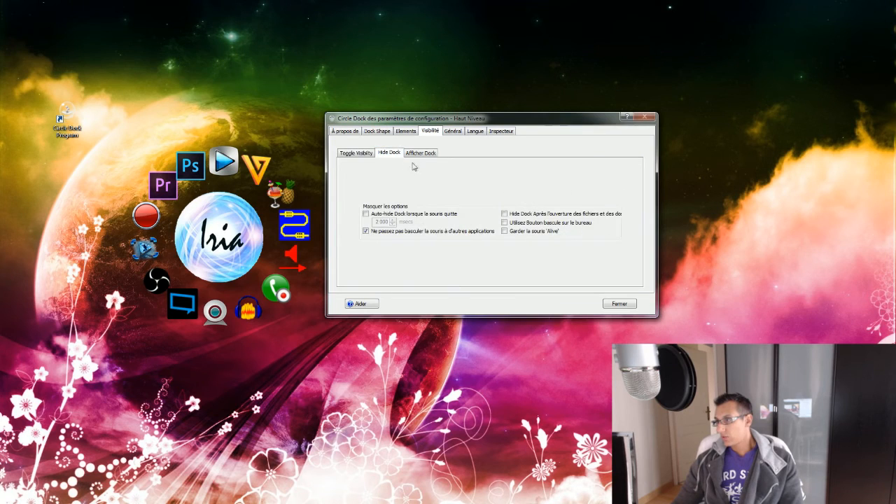
{"action": "left_click", "coordinate": [418, 155]}
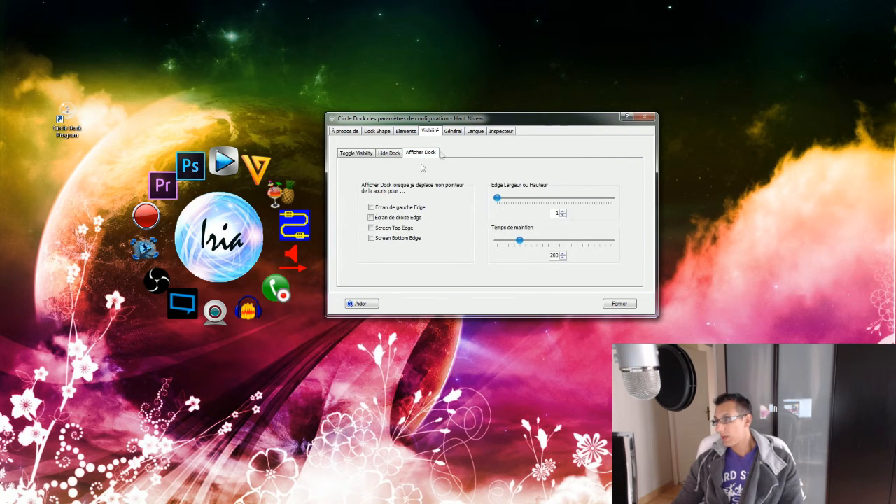
{"action": "left_click", "coordinate": [453, 131]}
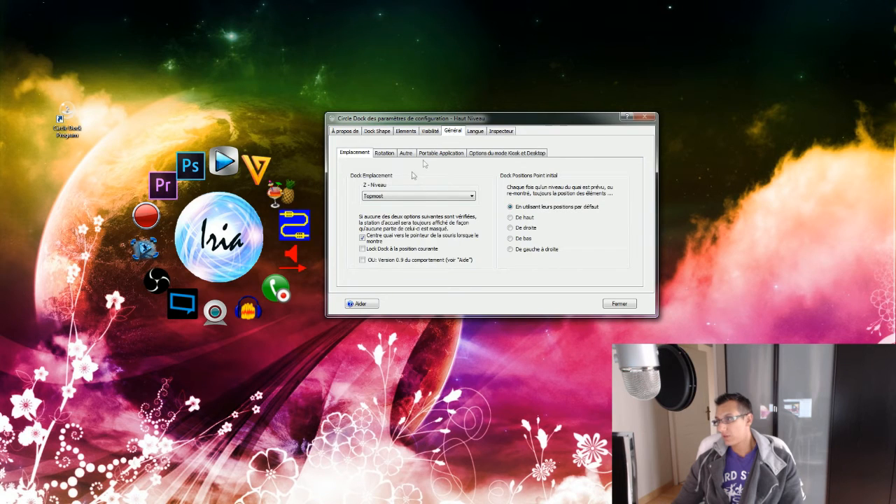
{"action": "left_click", "coordinate": [386, 154]}
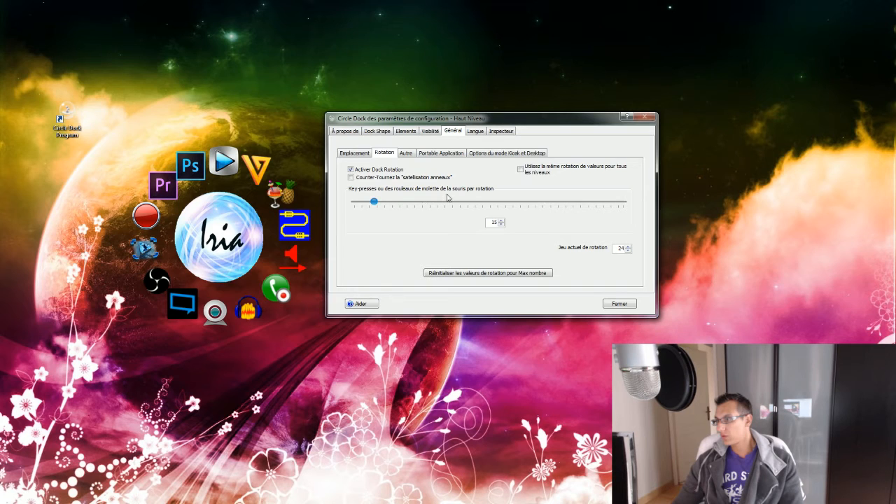
- Try values of 4, 6 and 51 for wheel turns per full rotation, spinning the dock to compare its speed
{"action": "left_click_drag", "start_coordinate": [376, 203], "coordinate": [359, 205]}
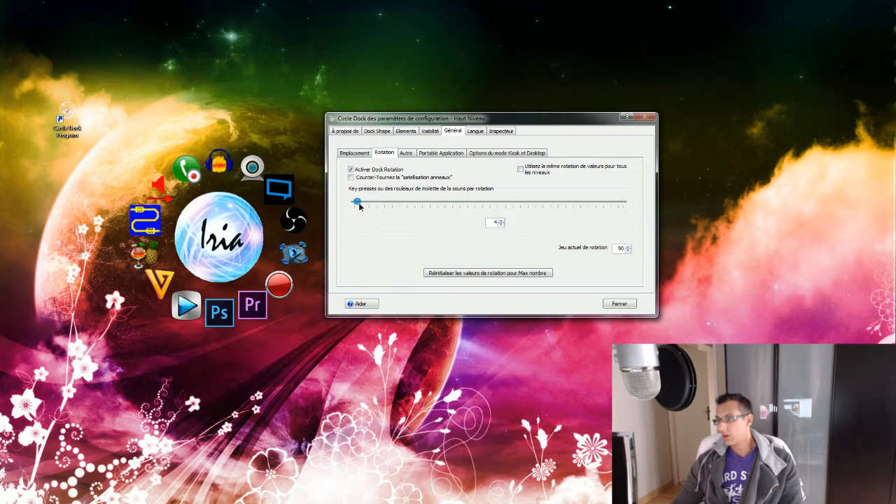
{"action": "scroll", "coordinate": [237, 253], "scroll_direction": "down", "scroll_amount": 10}
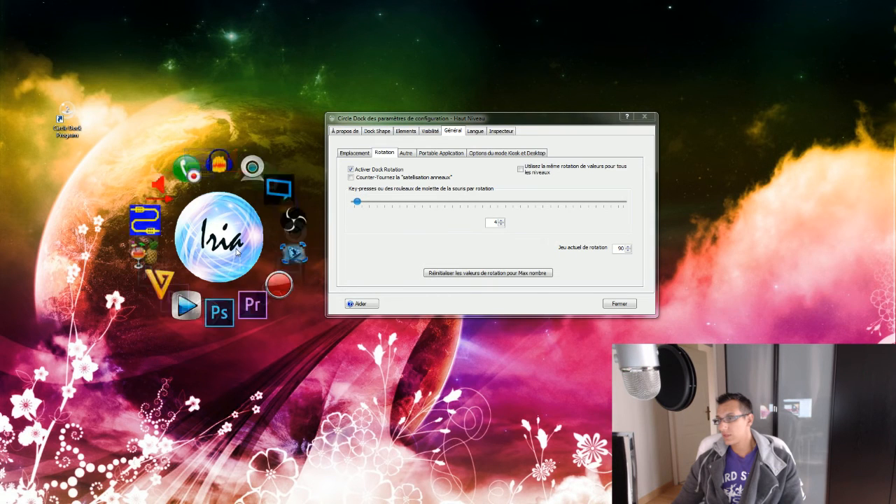
{"action": "scroll", "coordinate": [237, 254], "scroll_direction": "down", "scroll_amount": 10}
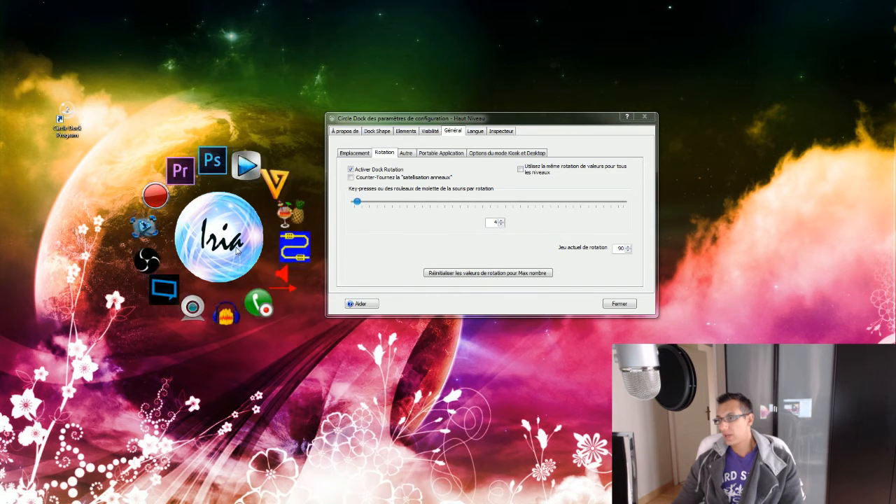
{"action": "left_click", "coordinate": [363, 205]}
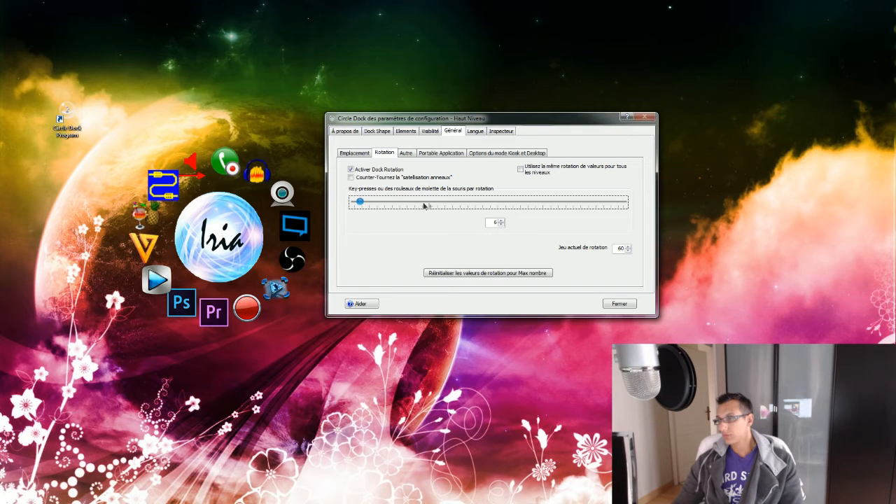
{"action": "left_click", "coordinate": [429, 205]}
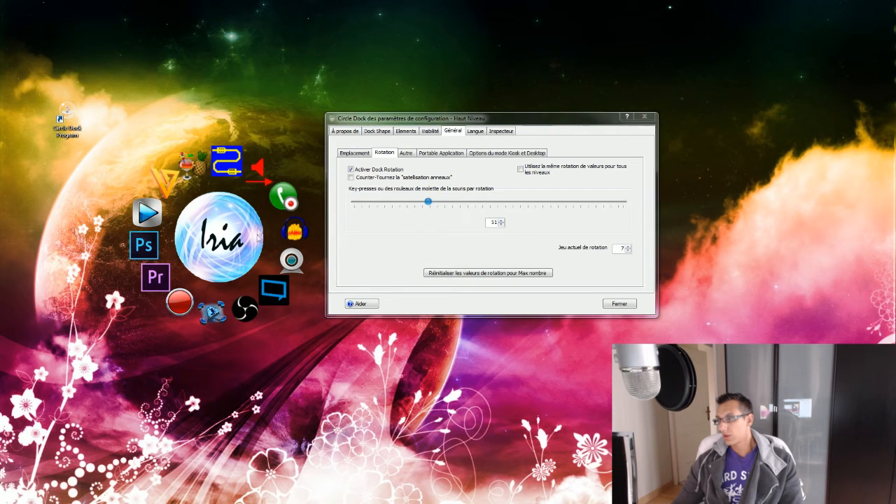
- Set the wheel turns per rotation to 85 and spin the dock in both directions to test it
{"action": "left_click", "coordinate": [480, 204]}
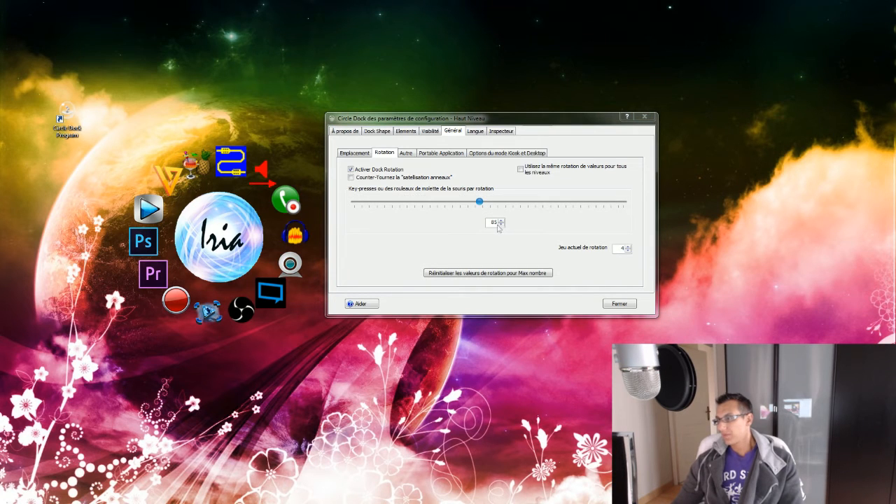
{"action": "scroll", "coordinate": [264, 237], "scroll_direction": "down", "scroll_amount": 2}
{"action": "scroll", "coordinate": [264, 234], "scroll_direction": "down", "scroll_amount": 1}
{"action": "scroll", "coordinate": [264, 233], "scroll_direction": "down", "scroll_amount": 1}
{"action": "scroll", "coordinate": [254, 221], "scroll_direction": "down", "scroll_amount": 4}
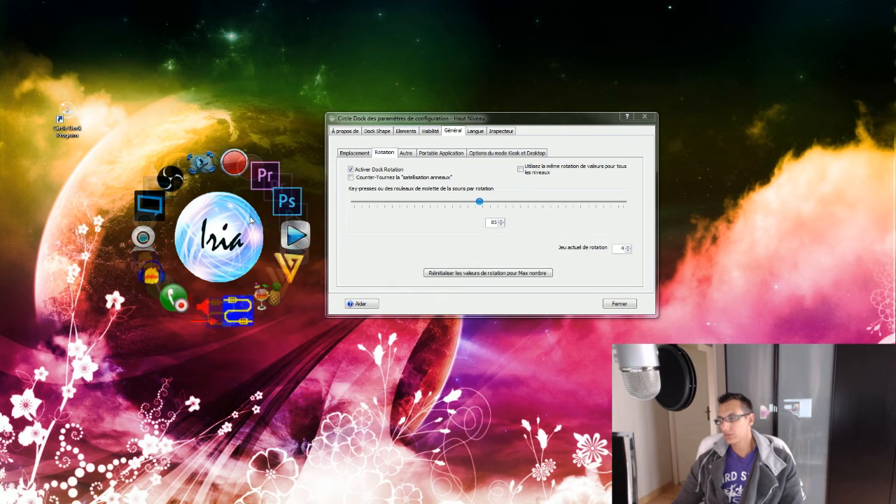
{"action": "scroll", "coordinate": [242, 215], "scroll_direction": "up", "scroll_amount": 4}
{"action": "scroll", "coordinate": [238, 215], "scroll_direction": "up", "scroll_amount": 3}
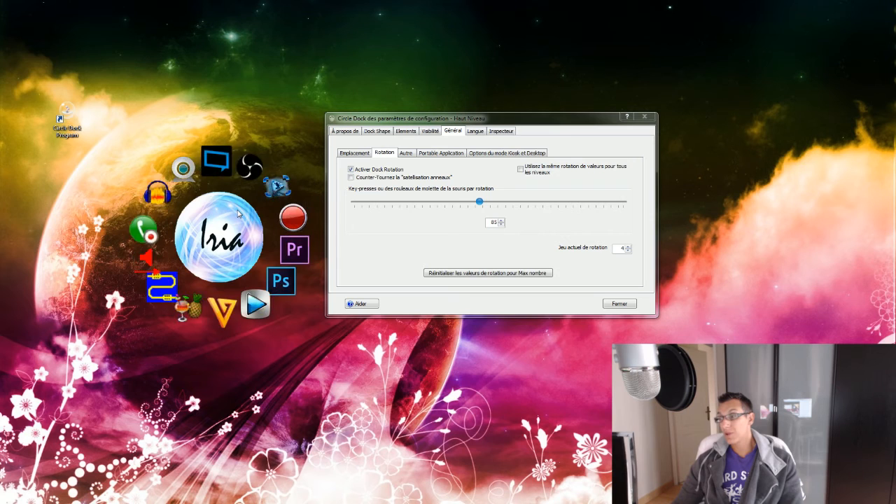
{"action": "scroll", "coordinate": [237, 214], "scroll_direction": "down", "scroll_amount": 2}
{"action": "scroll", "coordinate": [236, 214], "scroll_direction": "down", "scroll_amount": 4}
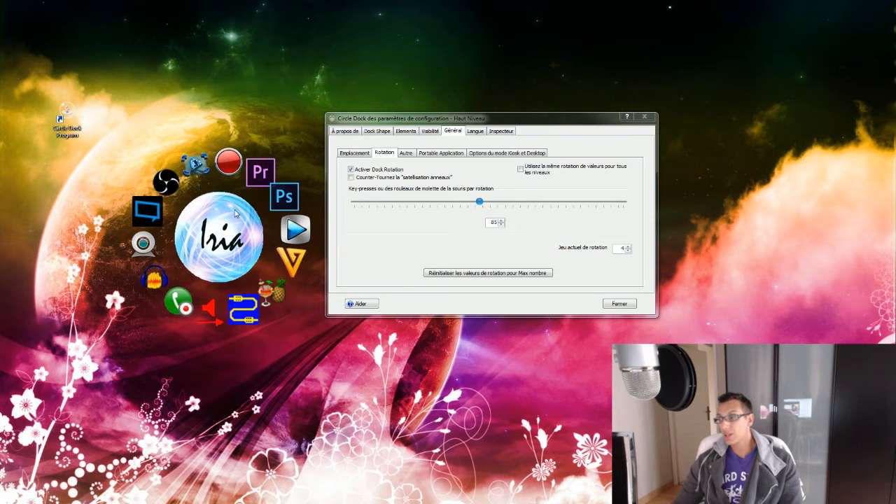
{"action": "scroll", "coordinate": [235, 215], "scroll_direction": "down", "scroll_amount": 1}
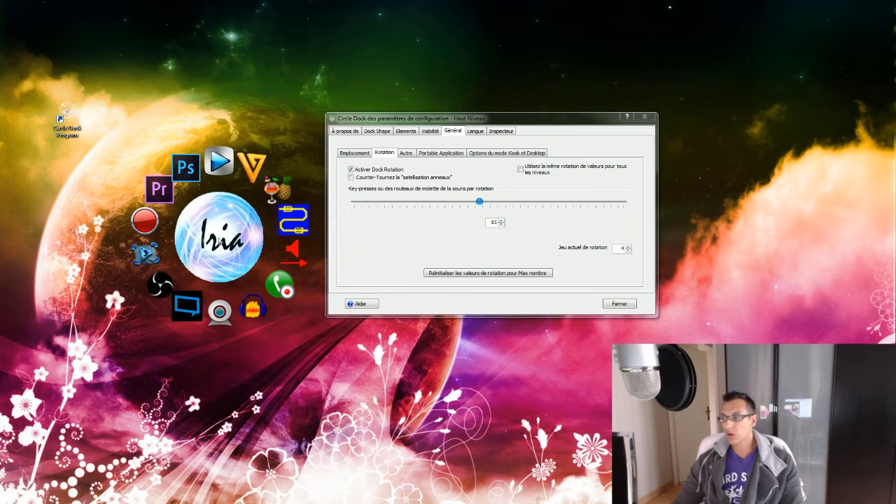
- Move the dock slightly higher on the desktop and try a value of 119 for wheel turns per rotation
{"action": "left_click_drag", "start_coordinate": [224, 232], "coordinate": [220, 219]}
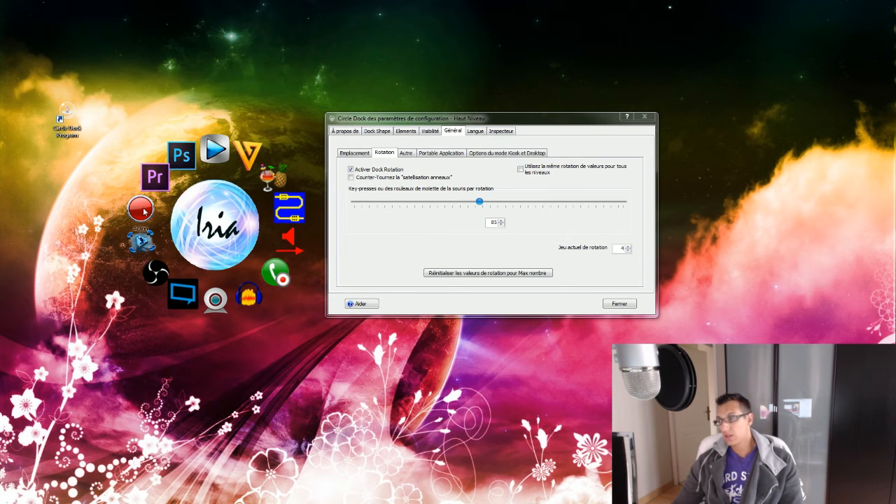
{"action": "left_click_drag", "start_coordinate": [224, 228], "coordinate": [210, 204]}
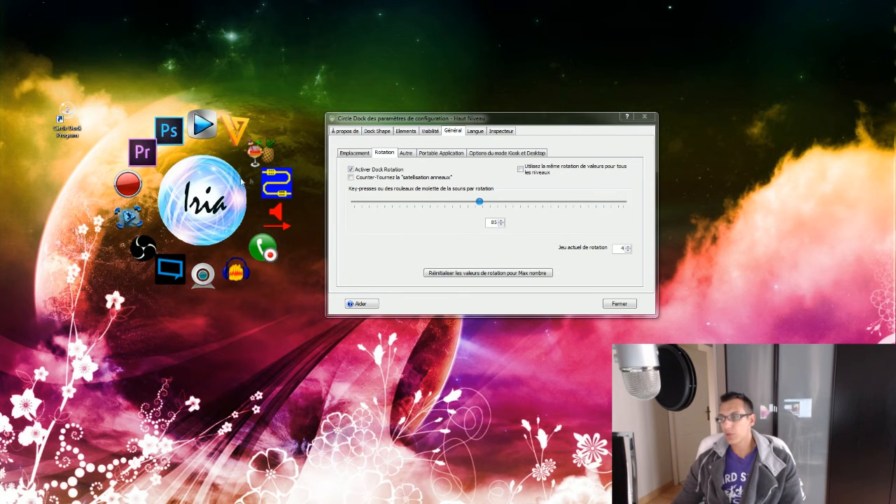
{"action": "left_click_drag", "start_coordinate": [480, 202], "coordinate": [533, 200]}
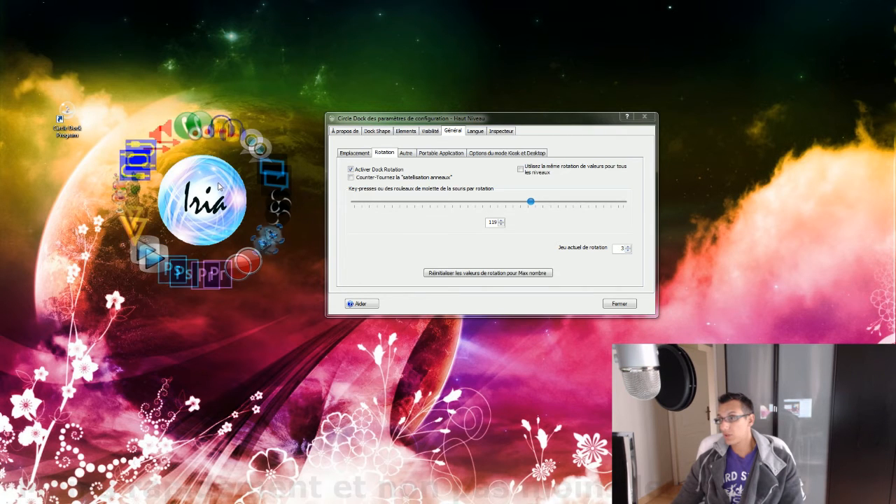
- Try 10 wheel turns per rotation, settle on 18, and spin the dock to test each value
{"action": "left_click_drag", "start_coordinate": [531, 203], "coordinate": [366, 203]}
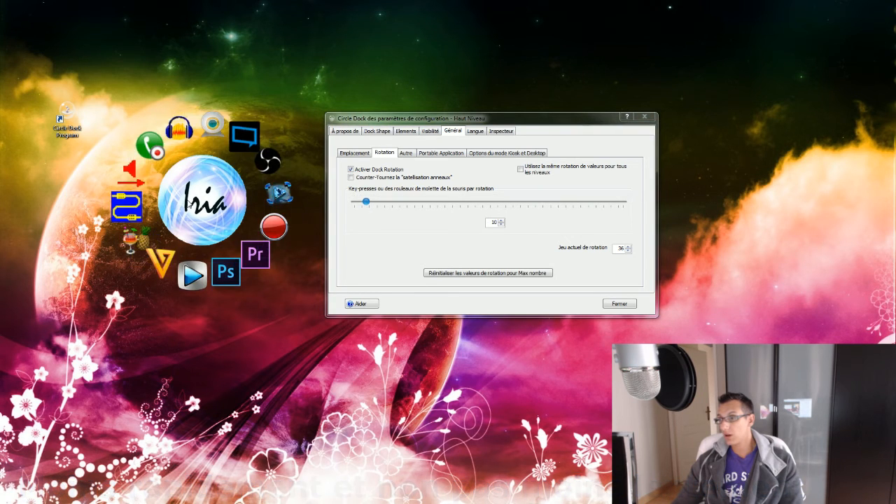
{"action": "scroll", "coordinate": [205, 208], "scroll_direction": "down", "scroll_amount": 4}
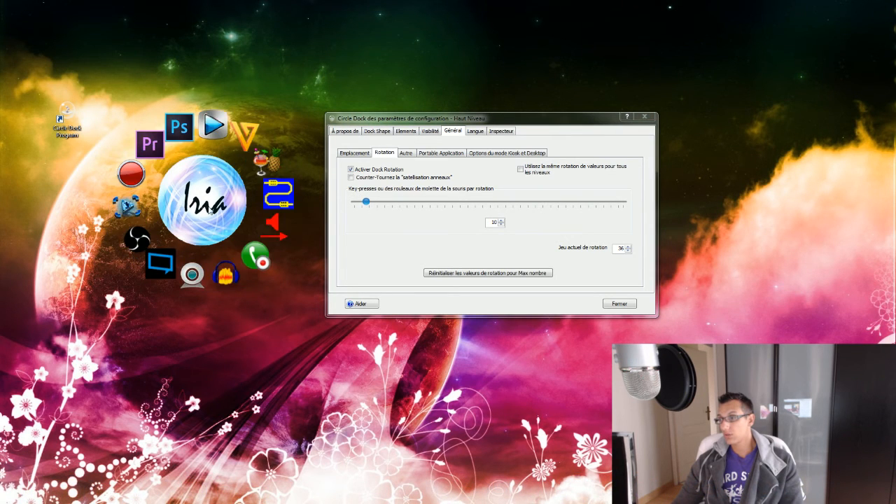
{"action": "mouse_move", "coordinate": [365, 202]}
{"action": "left_mouse_down"}
{"action": "mouse_move", "coordinate": [363, 210]}
{"action": "mouse_move", "coordinate": [381, 204]}
{"action": "left_mouse_up"}
{"action": "scroll", "coordinate": [198, 211], "scroll_direction": "down", "scroll_amount": 6}
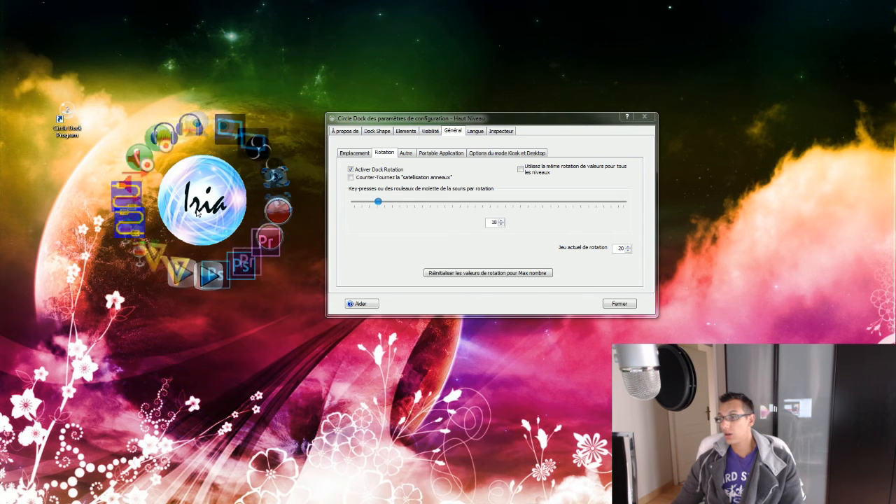
{"action": "scroll", "coordinate": [199, 212], "scroll_direction": "down", "scroll_amount": 7}
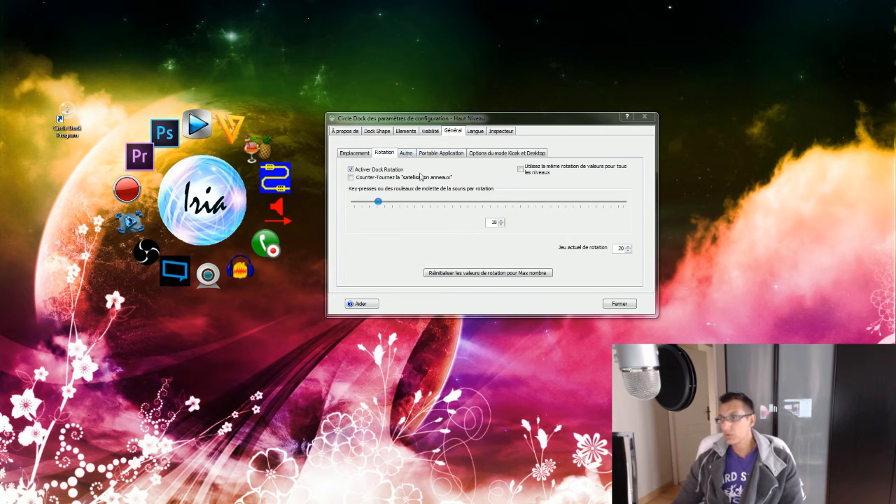
- Review the other general options, the portable application settings, and the kiosk mode and desktop options
{"action": "left_click", "coordinate": [406, 154]}
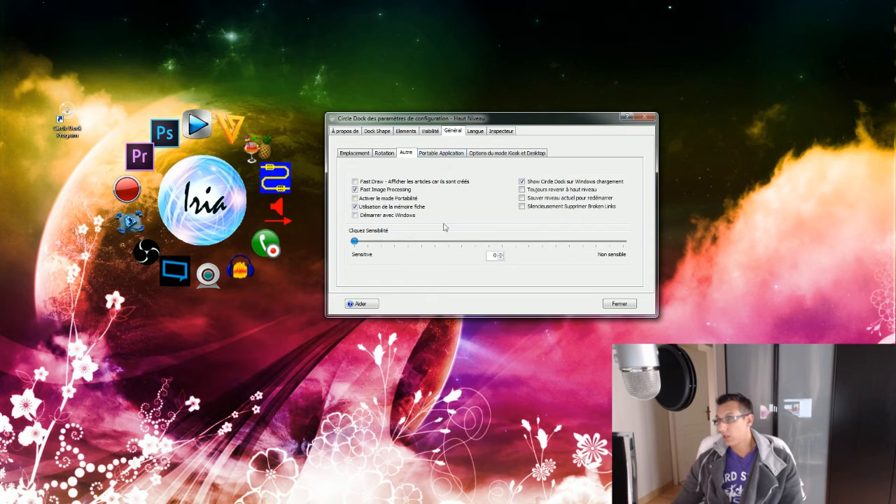
{"action": "left_click", "coordinate": [441, 153]}
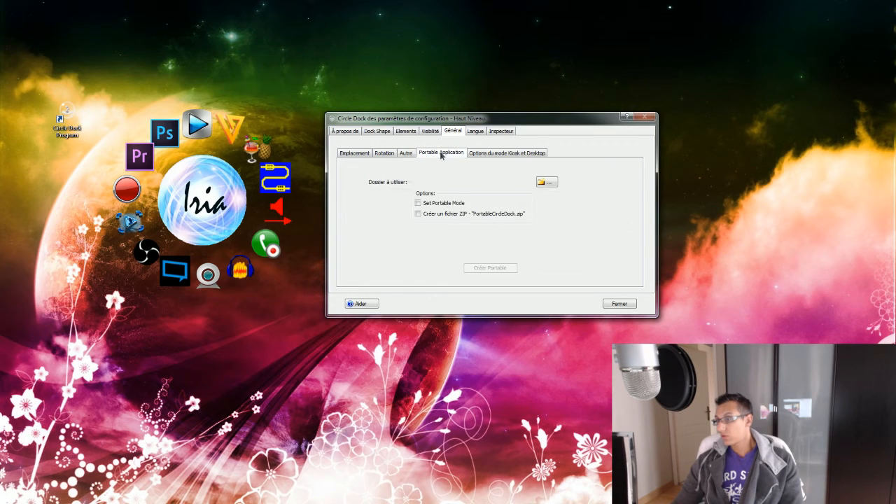
{"action": "left_click", "coordinate": [486, 154]}
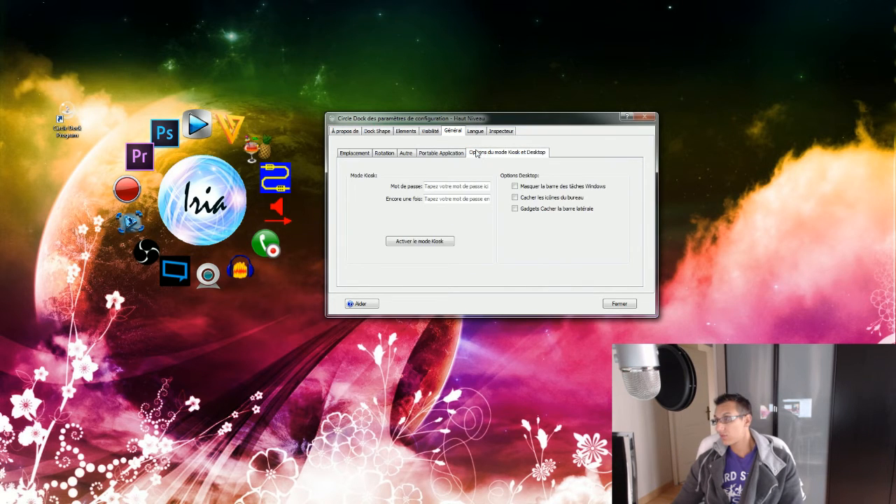
- Browse the available interface languages, including the French entries, and leave the list without choosing one
{"action": "left_click", "coordinate": [476, 131]}
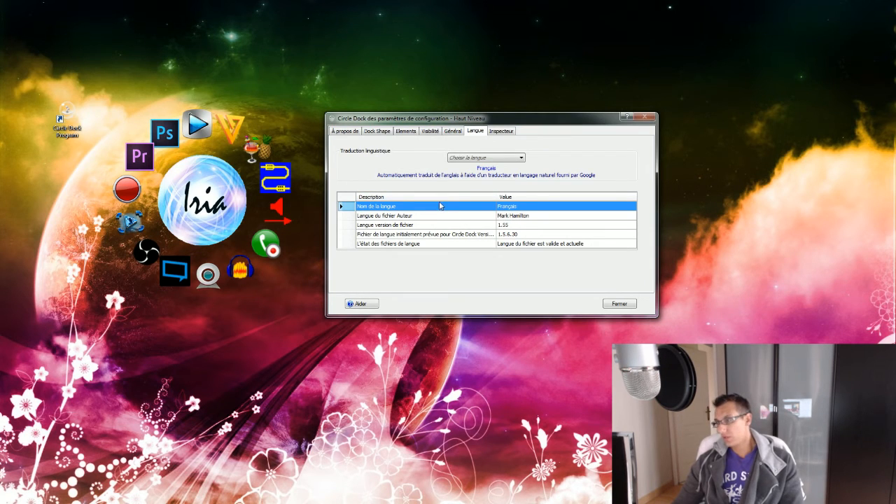
{"action": "left_click", "coordinate": [487, 158]}
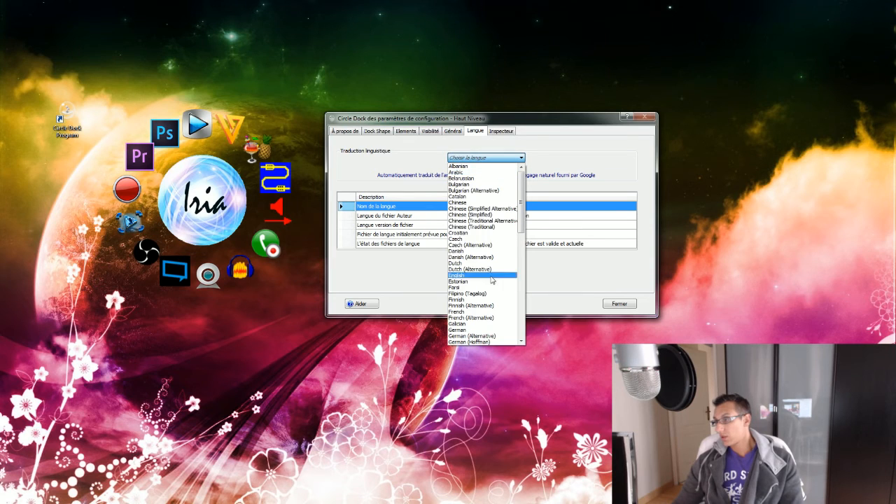
{"action": "scroll", "coordinate": [492, 278], "scroll_direction": "down", "scroll_amount": 15}
{"action": "scroll", "coordinate": [492, 275], "scroll_direction": "up", "scroll_amount": 2}
{"action": "scroll", "coordinate": [472, 235], "scroll_direction": "up", "scroll_amount": 4}
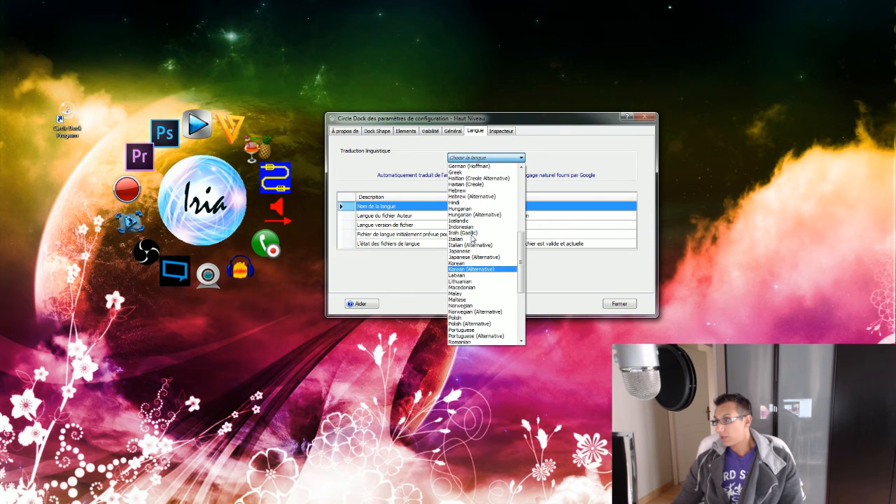
{"action": "scroll", "coordinate": [484, 226], "scroll_direction": "up", "scroll_amount": 2}
{"action": "scroll", "coordinate": [485, 224], "scroll_direction": "up", "scroll_amount": 8}
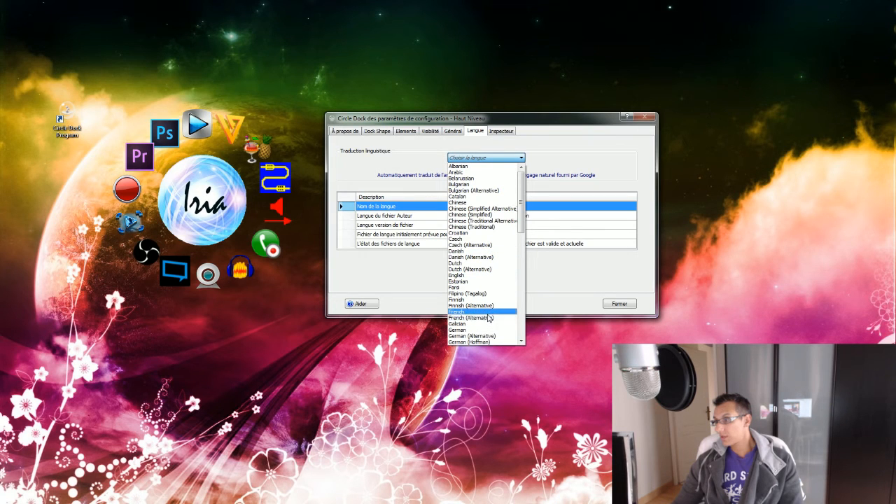
{"action": "left_click", "coordinate": [543, 156]}
- Examine the Circle Dock properties in the inspector, expanding and collapsing the AltLanguages branch
{"action": "left_click", "coordinate": [503, 137]}
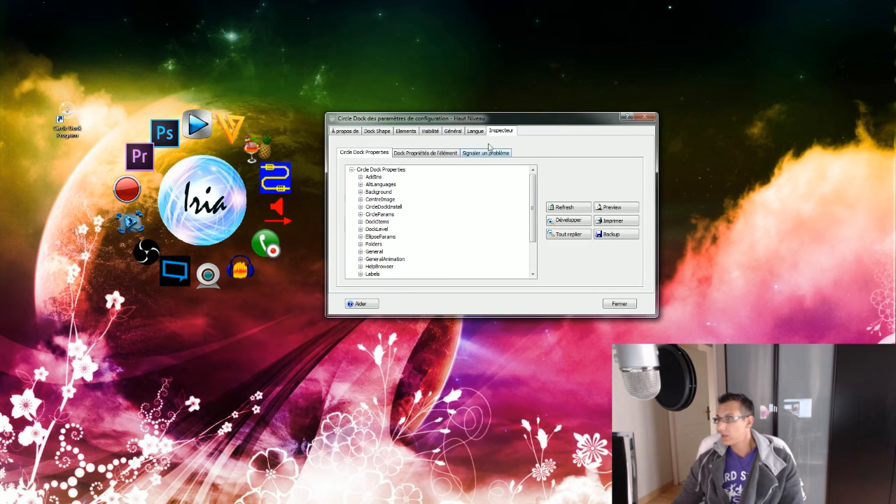
{"action": "left_click", "coordinate": [361, 177]}
{"action": "left_click", "coordinate": [361, 191]}
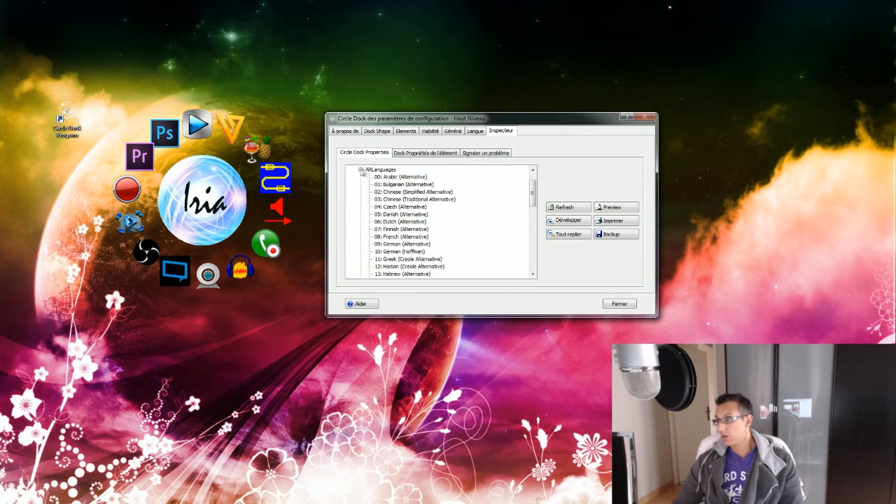
{"action": "left_click", "coordinate": [361, 170]}
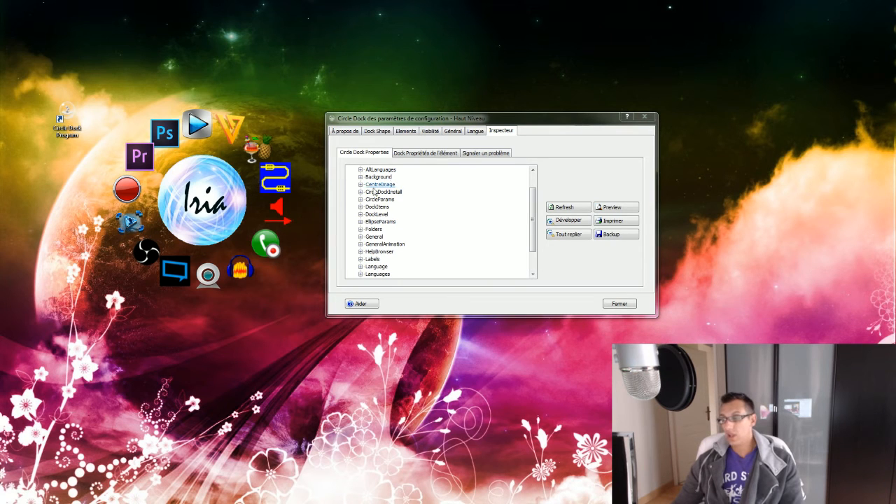
{"action": "left_click", "coordinate": [393, 168]}
- Shift the dock slightly on the desktop and close the settings window
{"action": "mouse_move", "coordinate": [212, 195]}
{"action": "left_mouse_down"}
{"action": "mouse_move", "coordinate": [210, 208]}
{"action": "mouse_move", "coordinate": [222, 199]}
{"action": "left_mouse_up"}
{"action": "left_click", "coordinate": [604, 284]}
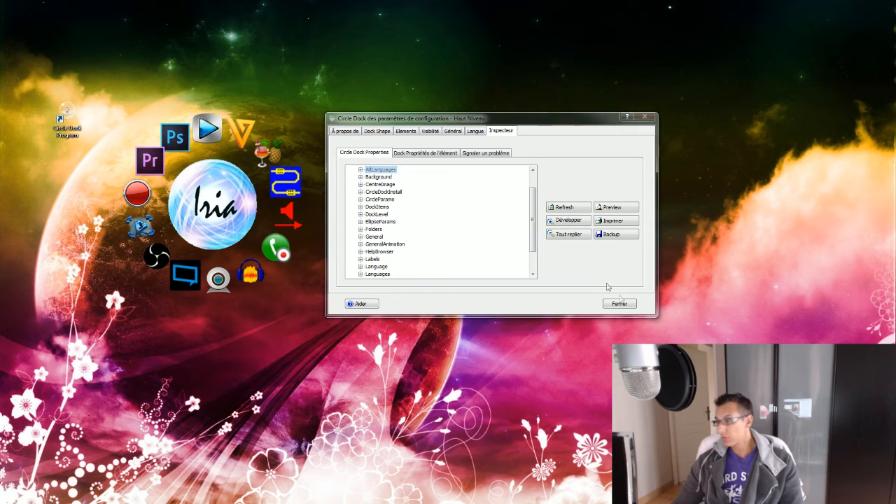
{"action": "left_click", "coordinate": [619, 303]}
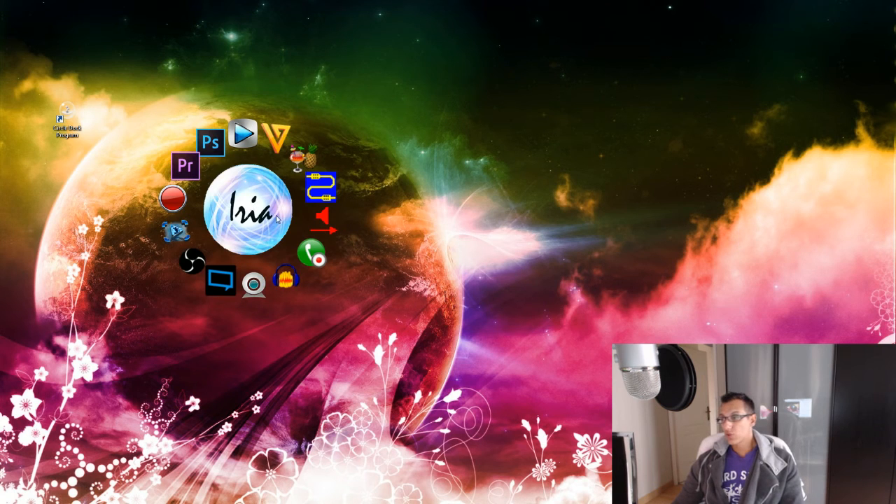
- Reopen the dock settings, look over the dock shape options, and close the window
{"action": "right_click", "coordinate": [249, 201]}
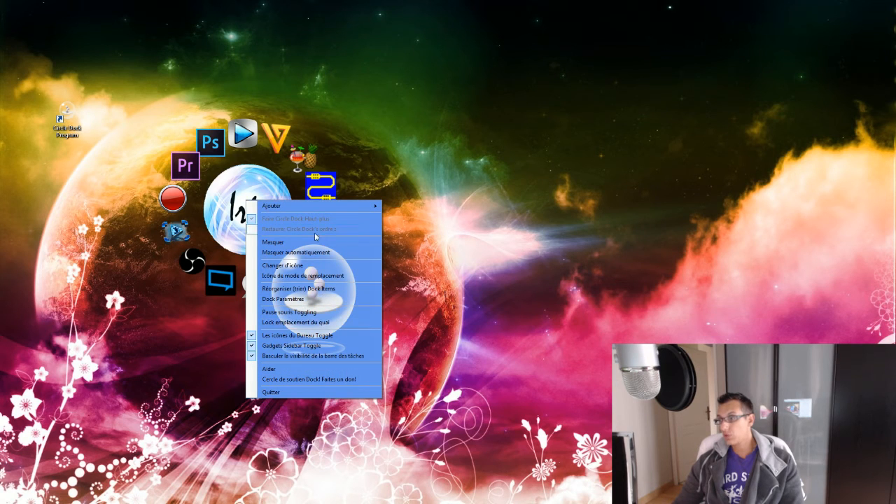
{"action": "left_click", "coordinate": [296, 300]}
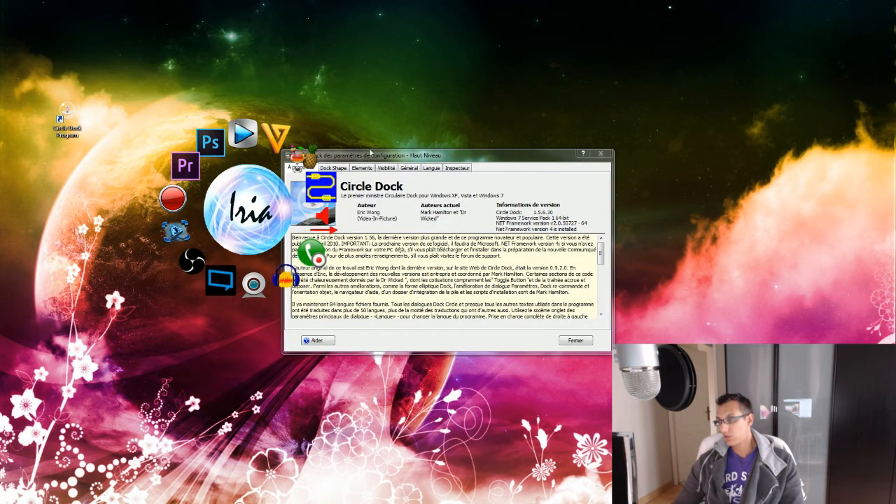
{"action": "left_click", "coordinate": [391, 165]}
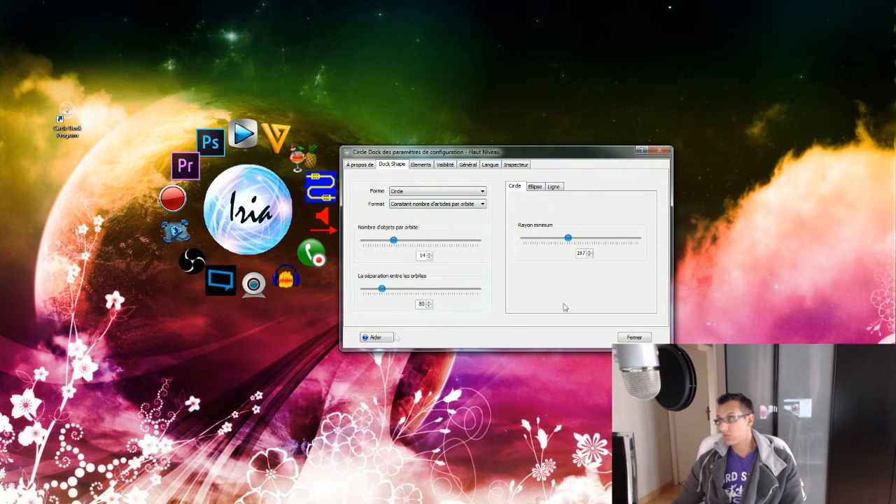
{"action": "left_click", "coordinate": [634, 338]}
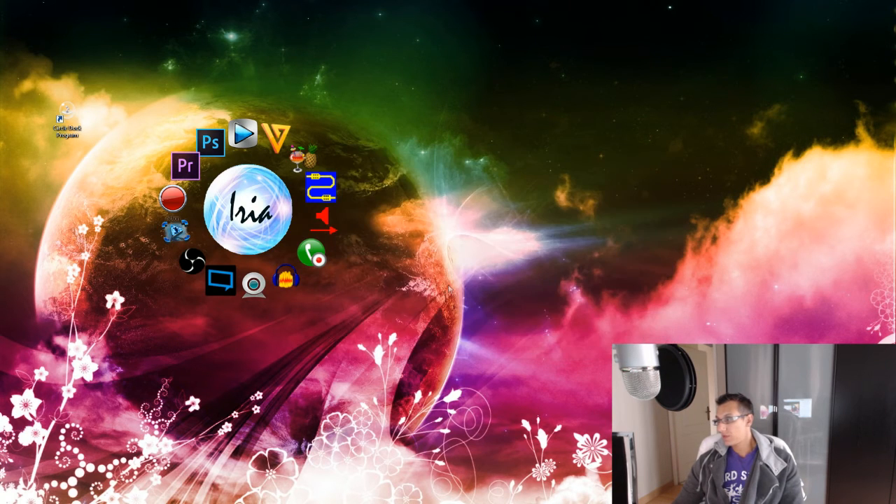
- Move the dock next to the Circle Dock desktop shortcut and select that shortcut
{"action": "left_click_drag", "start_coordinate": [247, 206], "coordinate": [156, 205]}
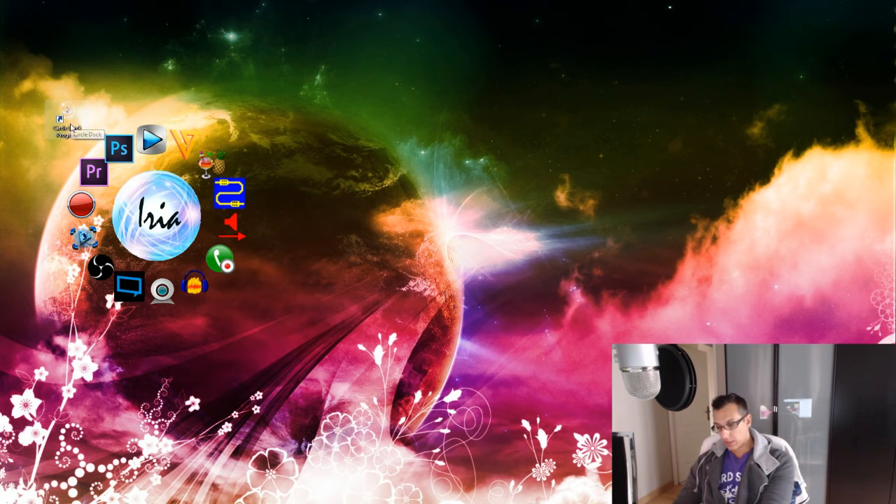
{"action": "left_click", "coordinate": [70, 121]}
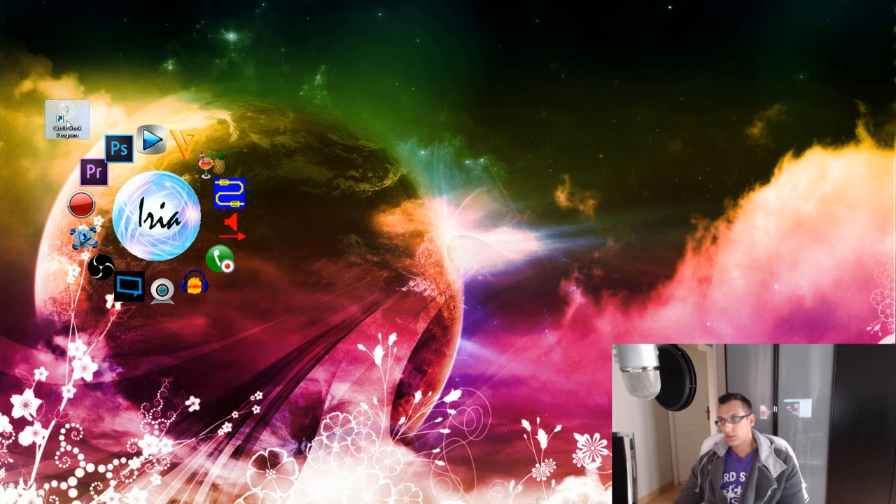
- Delete the Circle Dock Program shortcut from the desktop, sending it to the Recycle Bin
{"action": "right_click", "coordinate": [63, 117]}
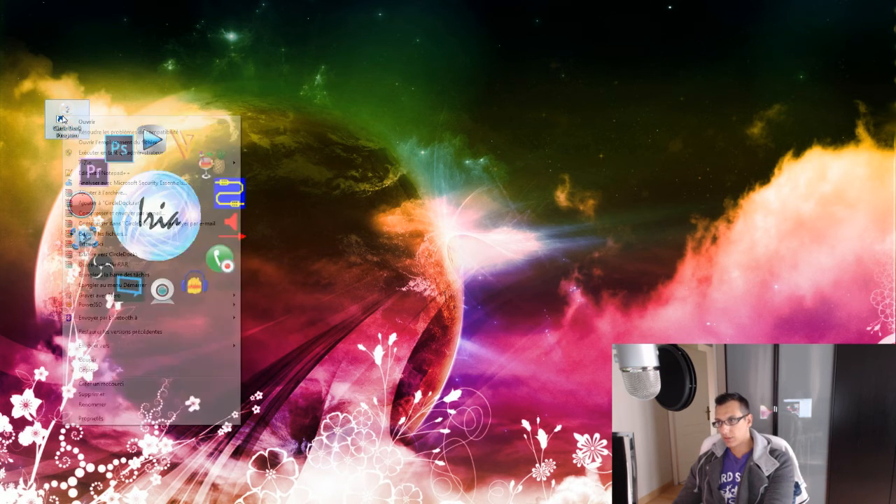
{"action": "left_click", "coordinate": [91, 394]}
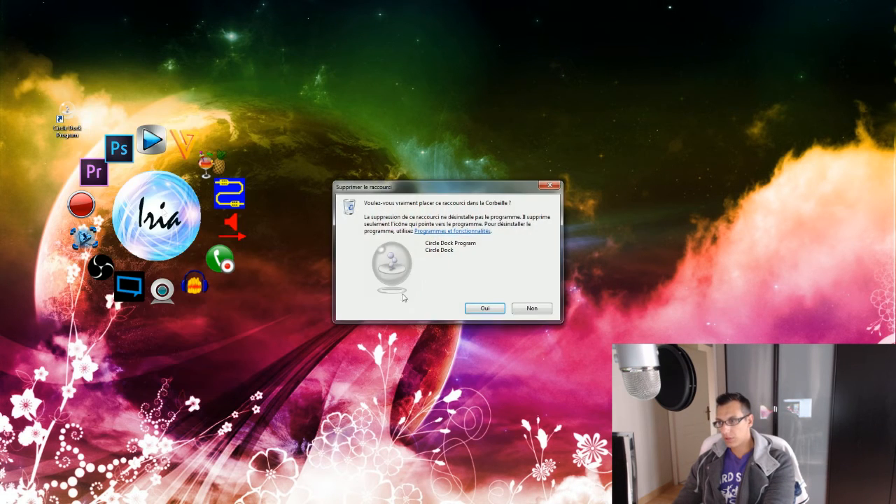
{"action": "left_click", "coordinate": [485, 308]}
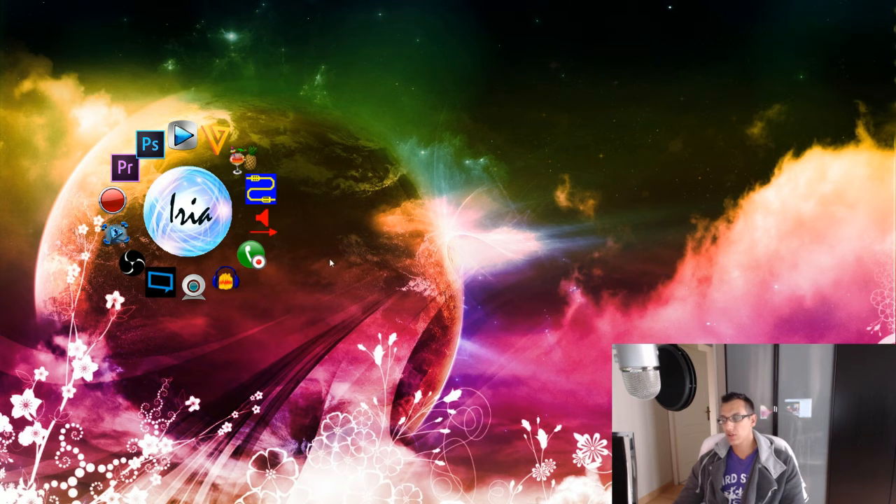
- Hide the dock and bring it back at another spot on the desktop, twice
{"action": "left_click", "coordinate": [330, 258]}
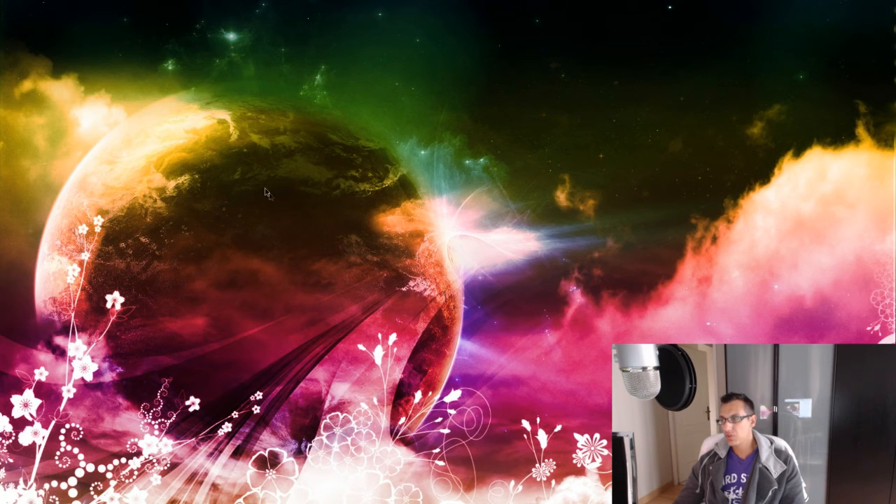
{"action": "middle_click", "coordinate": [262, 187]}
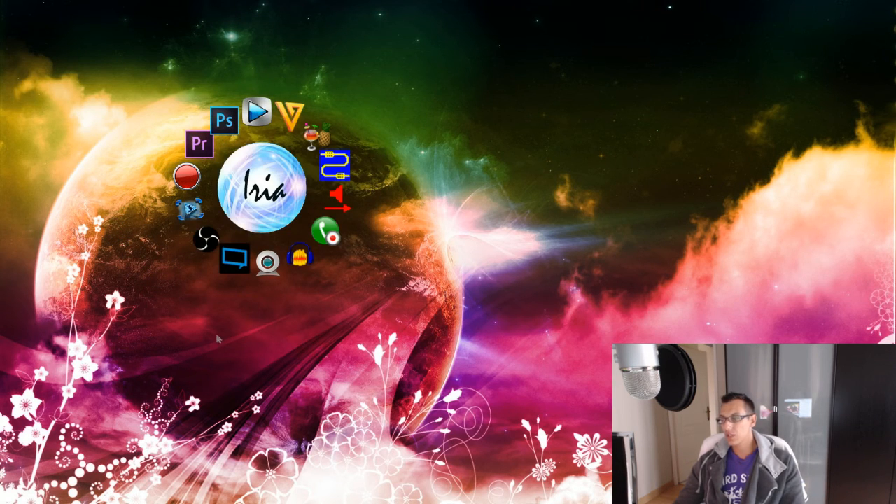
{"action": "left_click", "coordinate": [255, 320]}
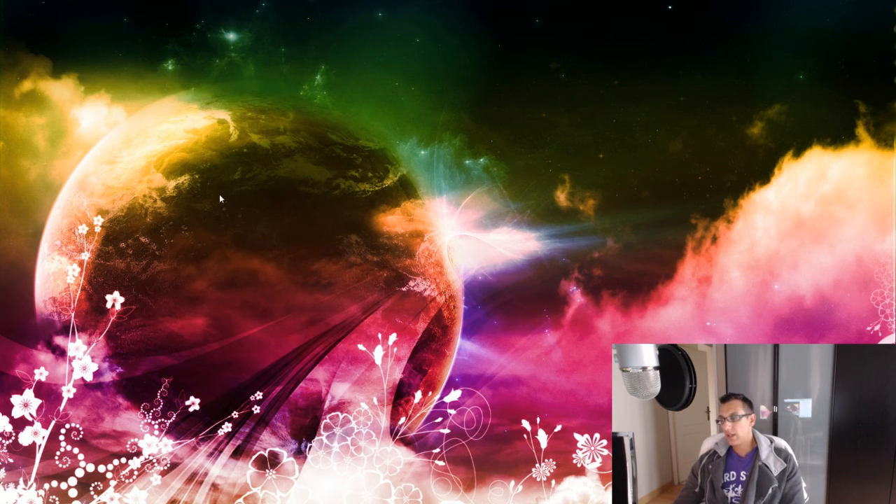
{"action": "middle_click", "coordinate": [240, 224]}
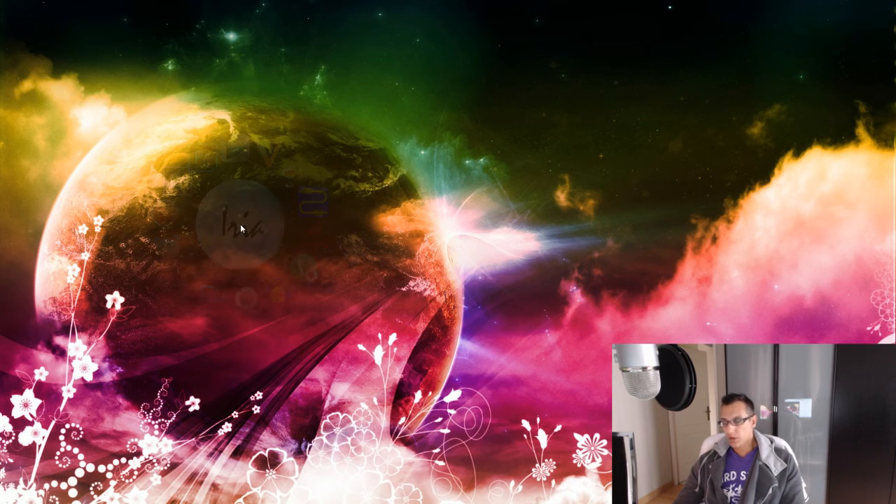
- Move the dock around the desktop, hiding and recalling it once, and leave it over the upper edge of the wallpaper's planet
{"action": "left_click_drag", "start_coordinate": [249, 226], "coordinate": [319, 134]}
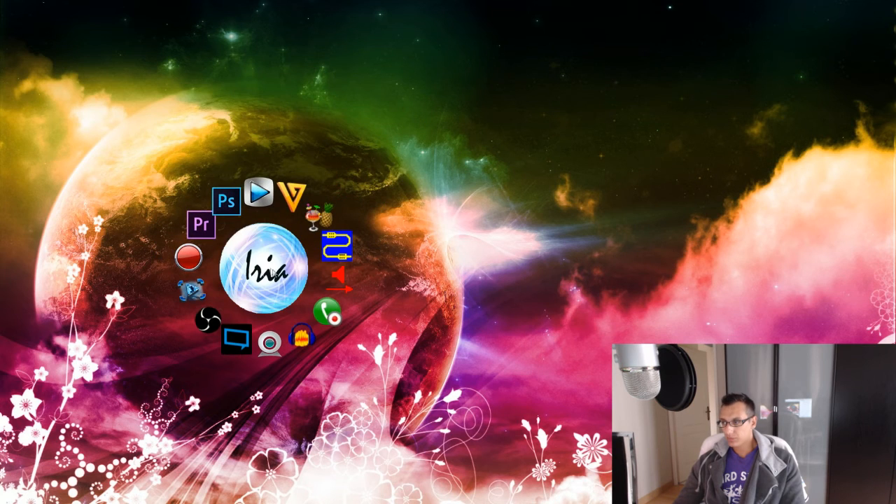
{"action": "middle_click", "coordinate": [274, 117]}
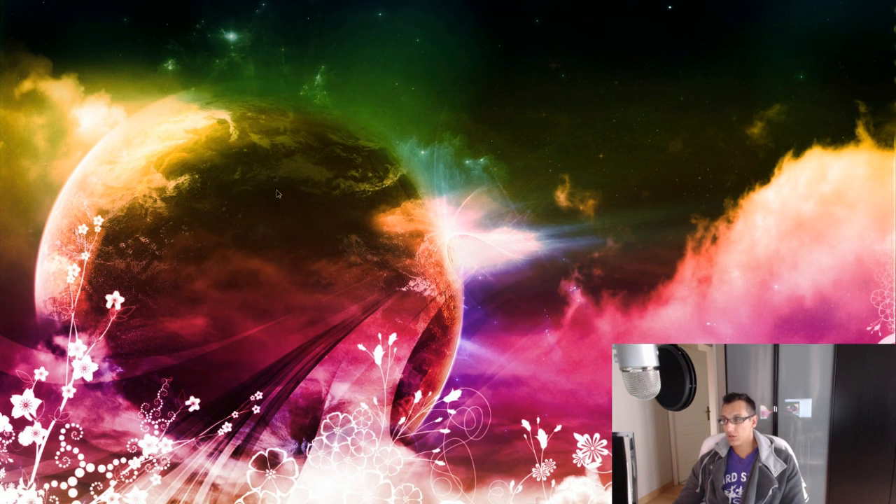
{"action": "middle_click", "coordinate": [278, 255]}
{"action": "left_click_drag", "start_coordinate": [277, 256], "coordinate": [190, 140]}
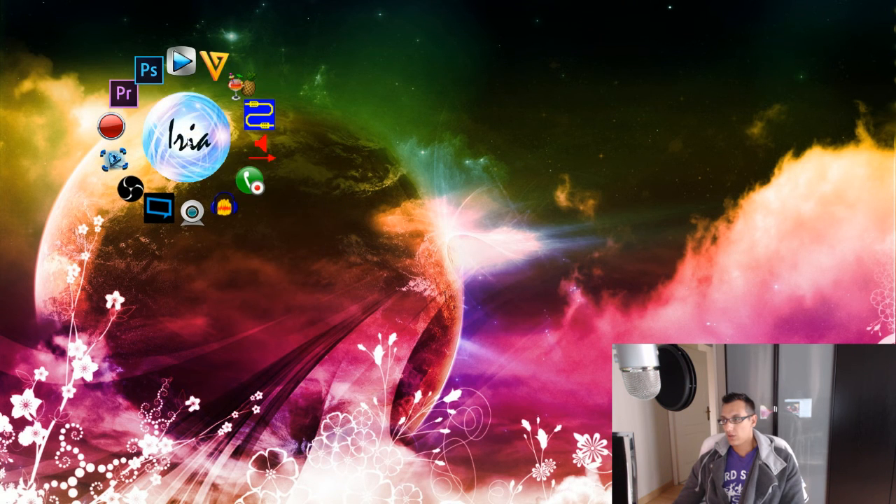
{"action": "left_click_drag", "start_coordinate": [193, 139], "coordinate": [205, 154]}
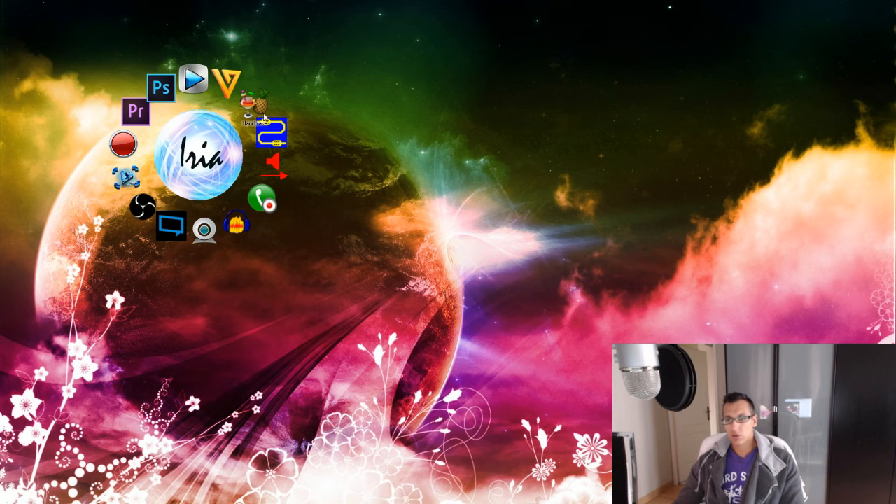
{"action": "left_click_drag", "start_coordinate": [218, 140], "coordinate": [198, 163]}
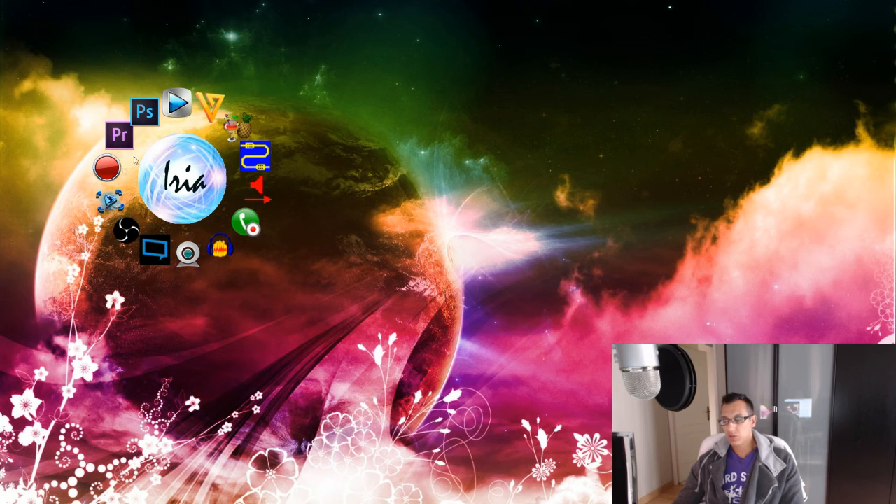
- Open the dock settings, look through the element options from background and centre button to folder stacks, and close the window
{"action": "right_click", "coordinate": [189, 156]}
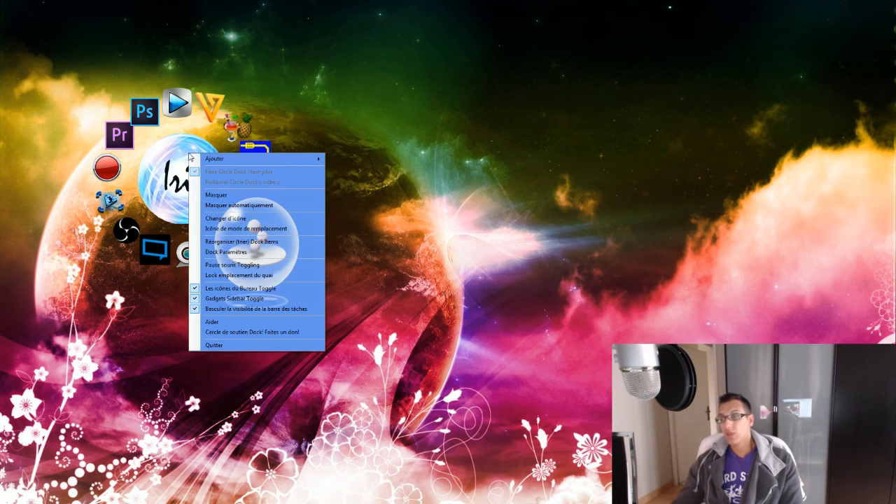
{"action": "left_click", "coordinate": [254, 253]}
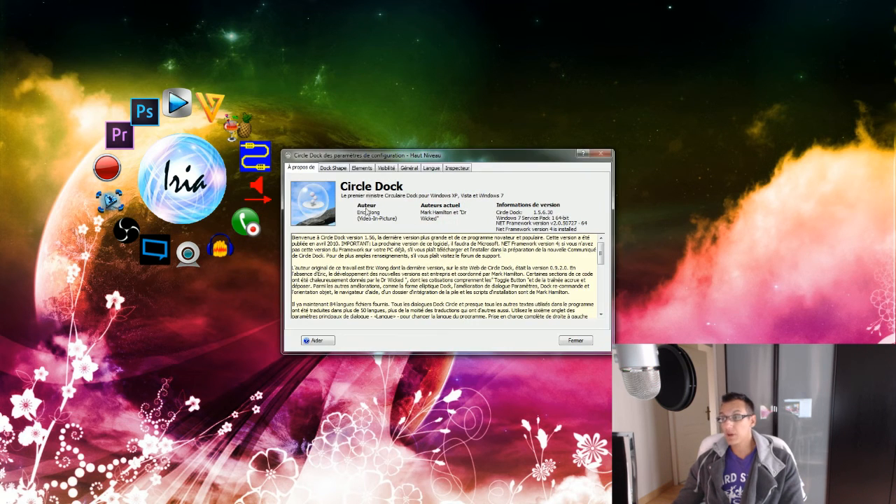
{"action": "left_click", "coordinate": [340, 171]}
{"action": "left_click", "coordinate": [359, 172]}
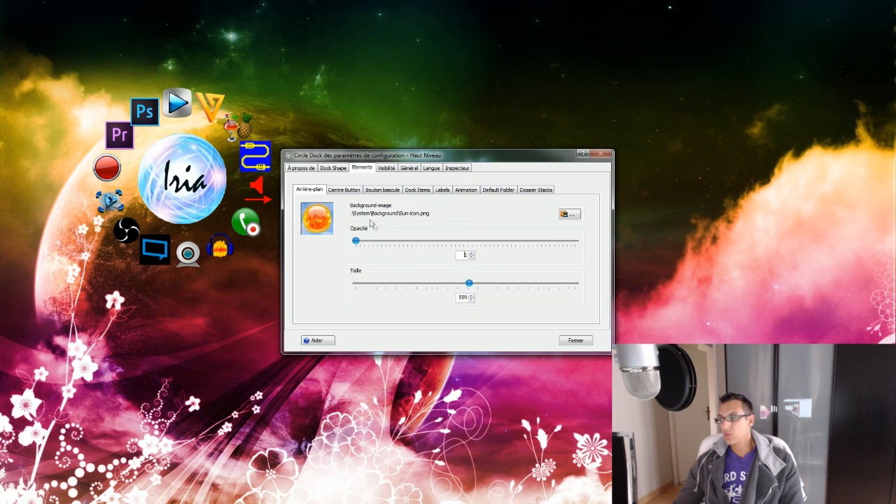
{"action": "left_click", "coordinate": [342, 193]}
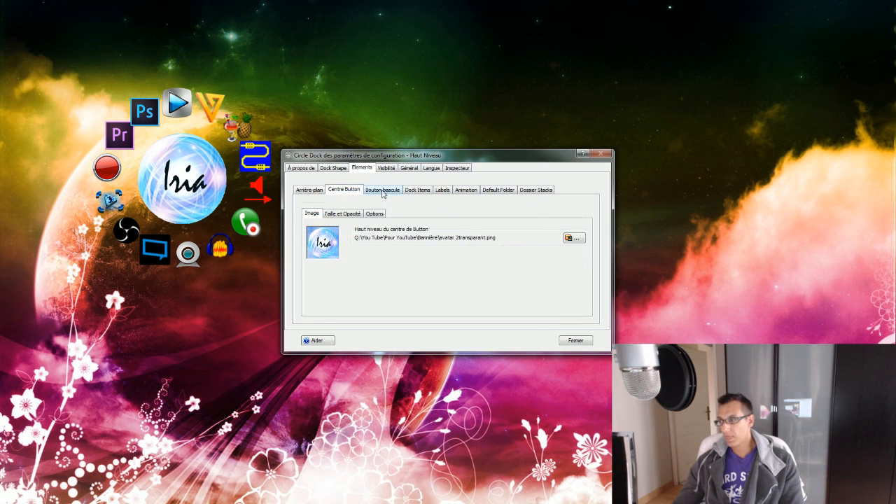
{"action": "left_click", "coordinate": [383, 191]}
{"action": "left_click", "coordinate": [416, 192]}
{"action": "left_click", "coordinate": [442, 191]}
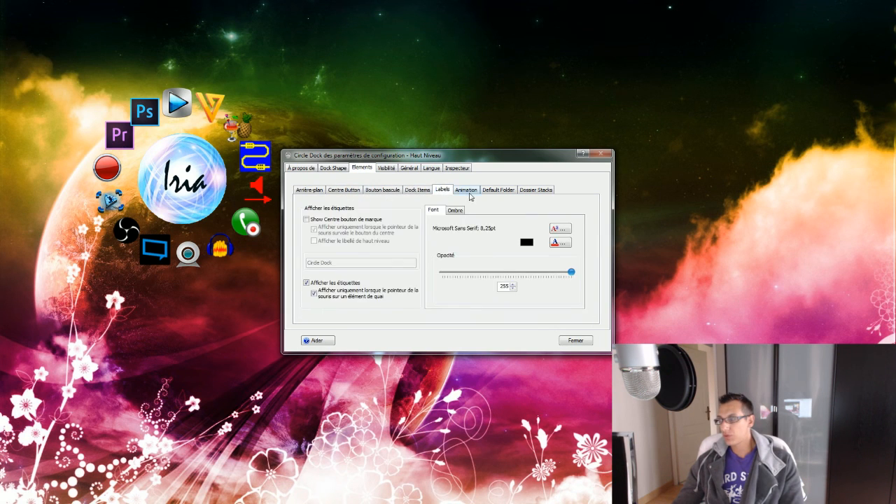
{"action": "left_click", "coordinate": [467, 191]}
{"action": "left_click", "coordinate": [510, 191]}
{"action": "left_click", "coordinate": [532, 191]}
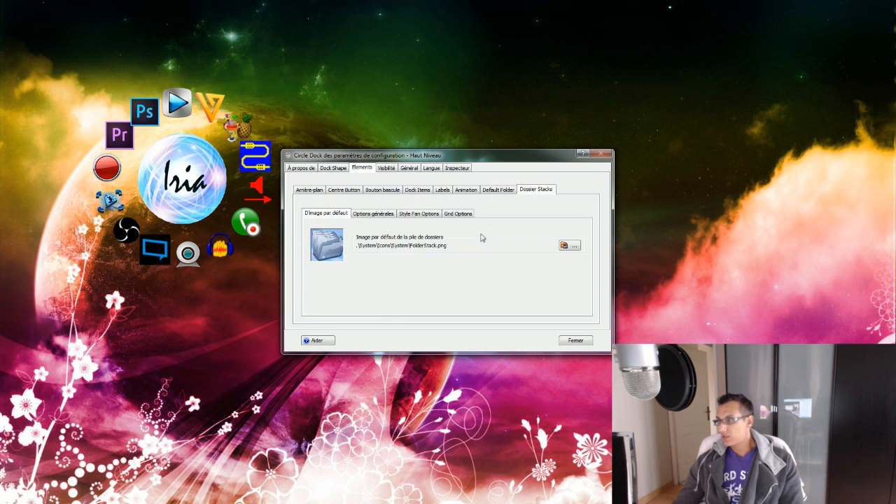
{"action": "left_click", "coordinate": [585, 342]}
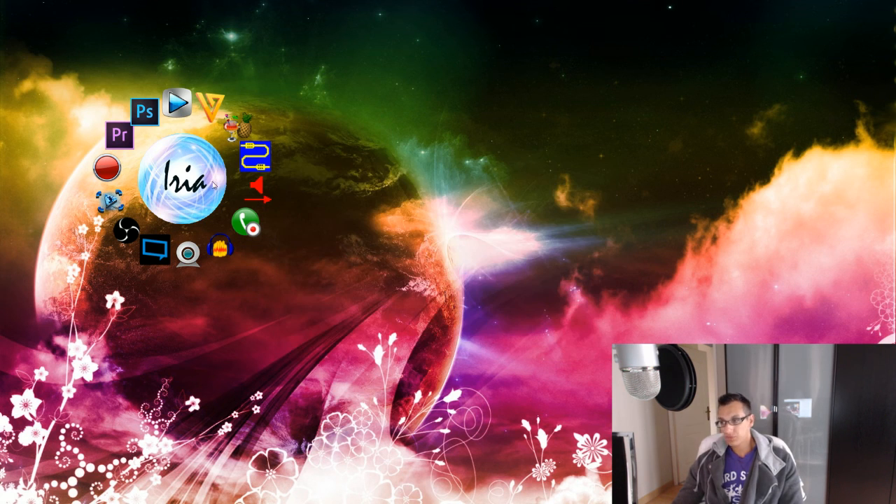